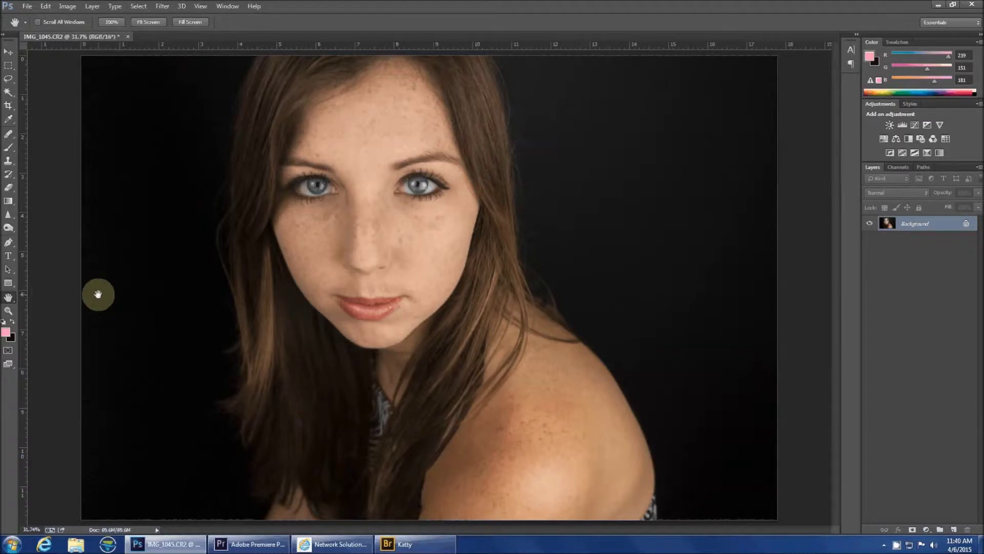
Duplicate the Background layer and set the copy's blend mode to Overlay.
click(9, 311)
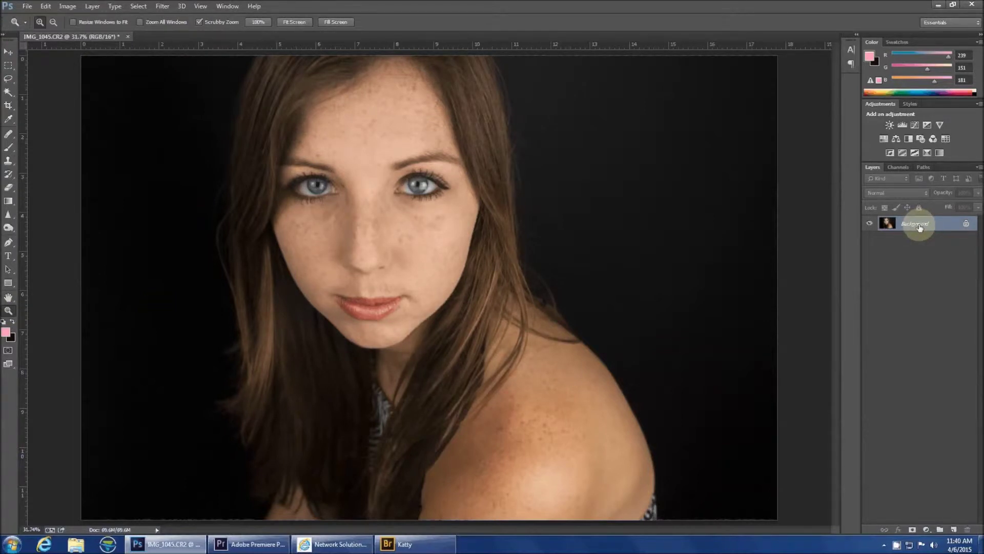
key(ctrl+j)
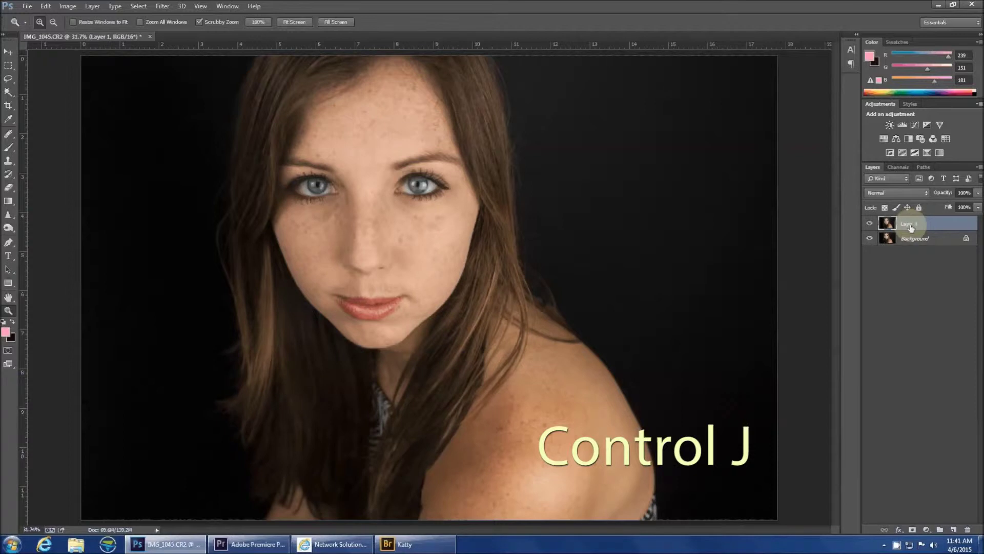
click(926, 193)
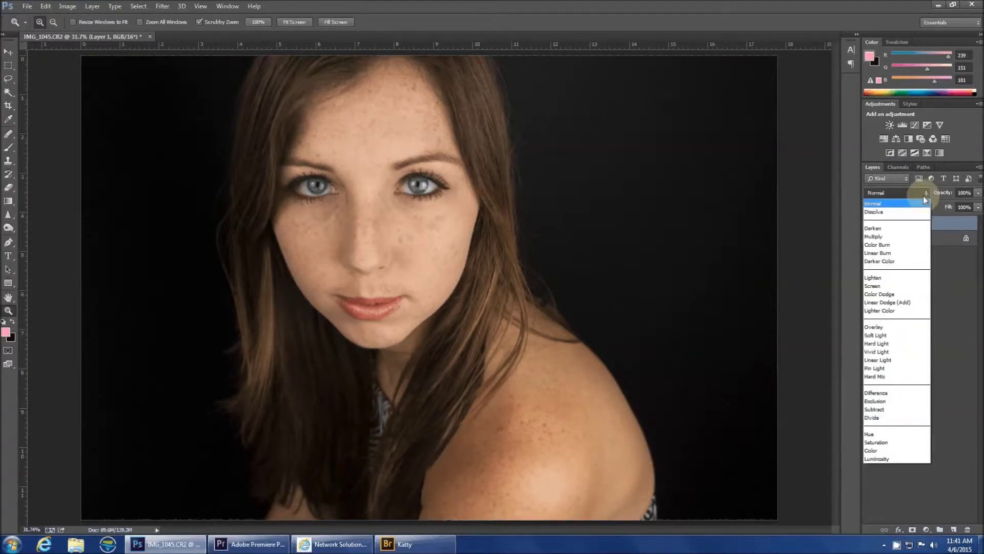
click(883, 328)
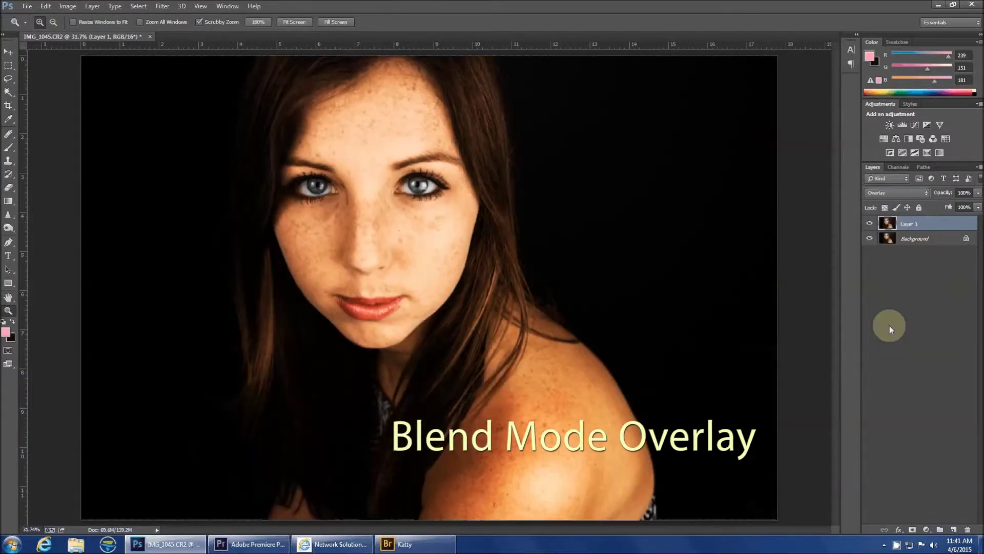
Rename the duplicated layer Overlay.
double_click(912, 224)
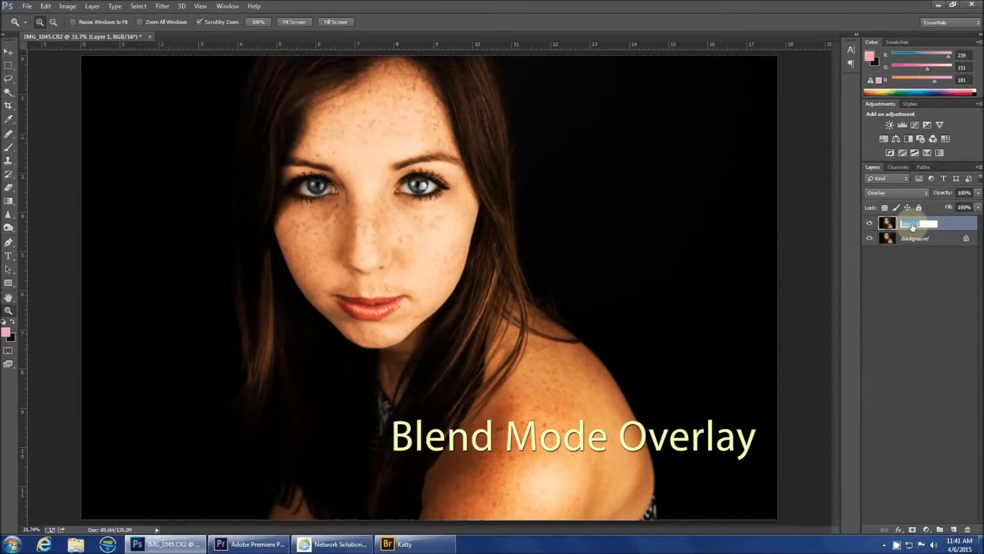
text(Overlay)
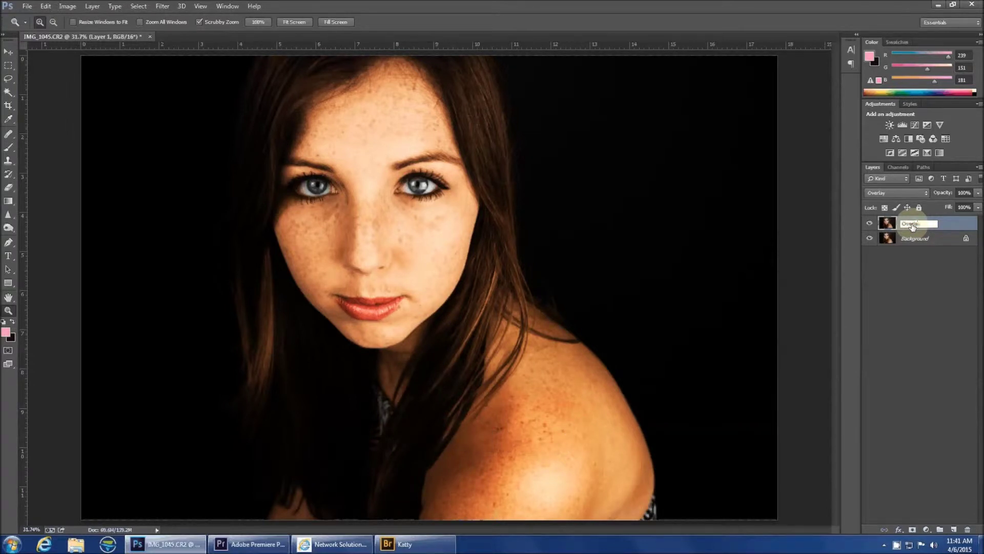
click(951, 221)
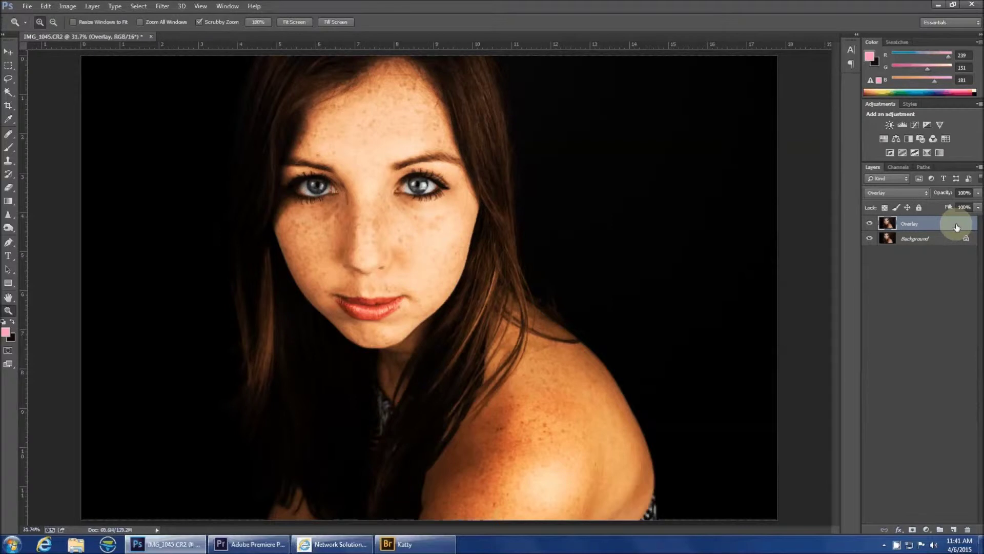
Duplicate the Overlay layer and set the new copy's blend mode to Screen.
key(ctrl+j)
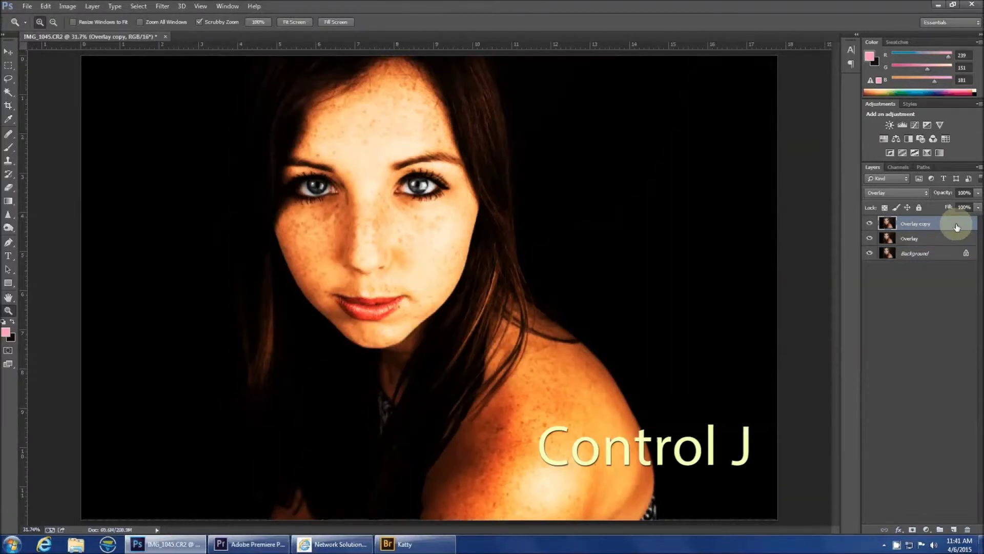
click(926, 193)
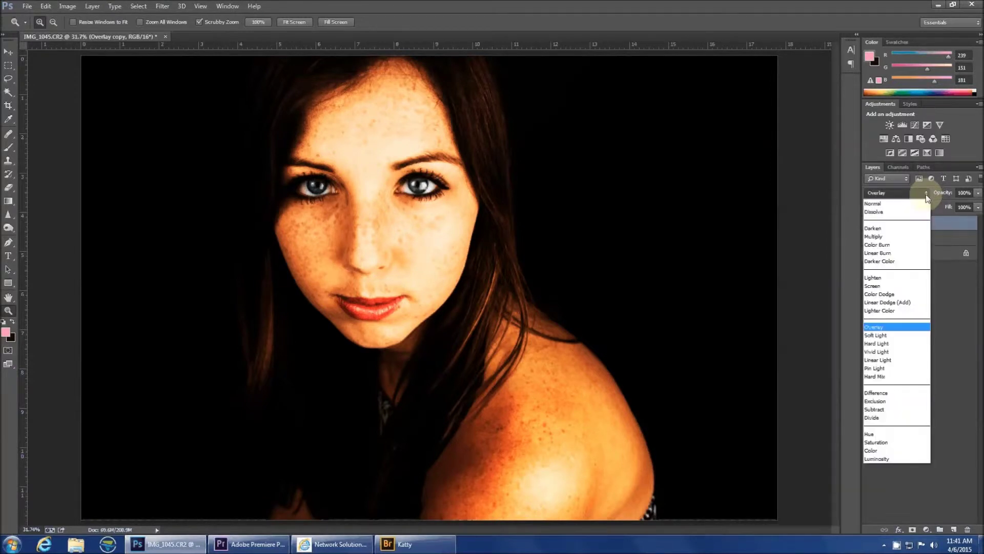
click(888, 286)
Rename the uppermost layer copy screen.
double_click(913, 227)
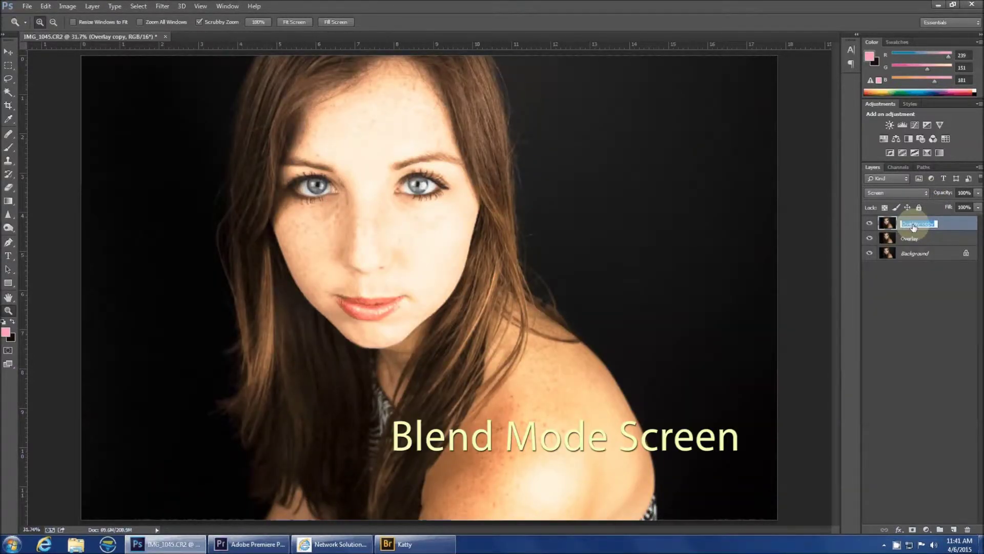
text(Screen)
click(931, 240)
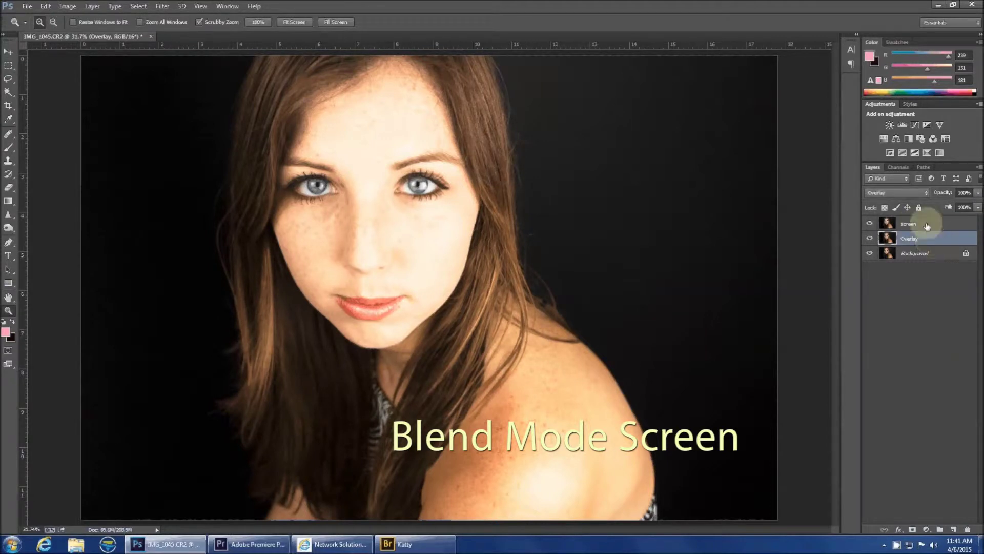
Put the screen and Overlay layers together into a new group and collapse it.
click(927, 226)
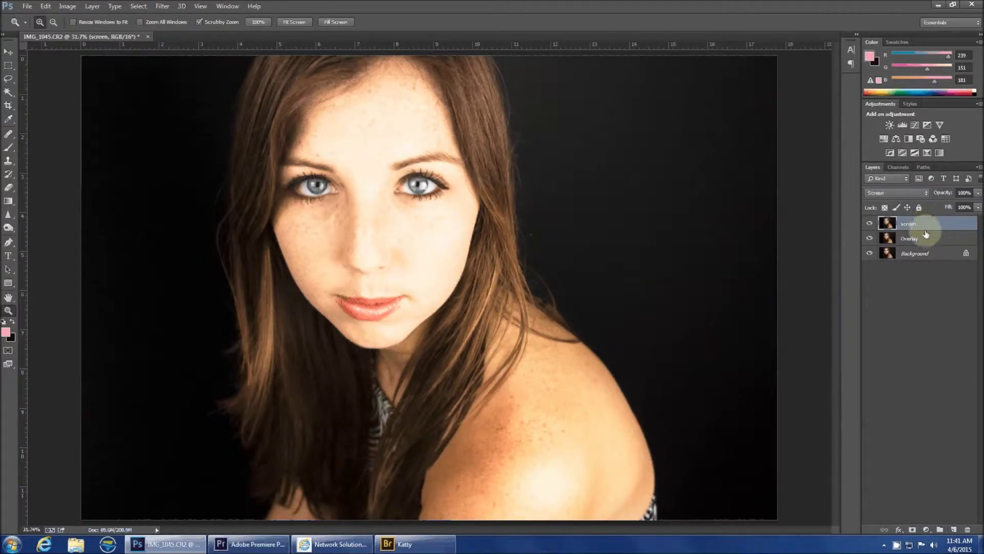
shift+click(935, 239)
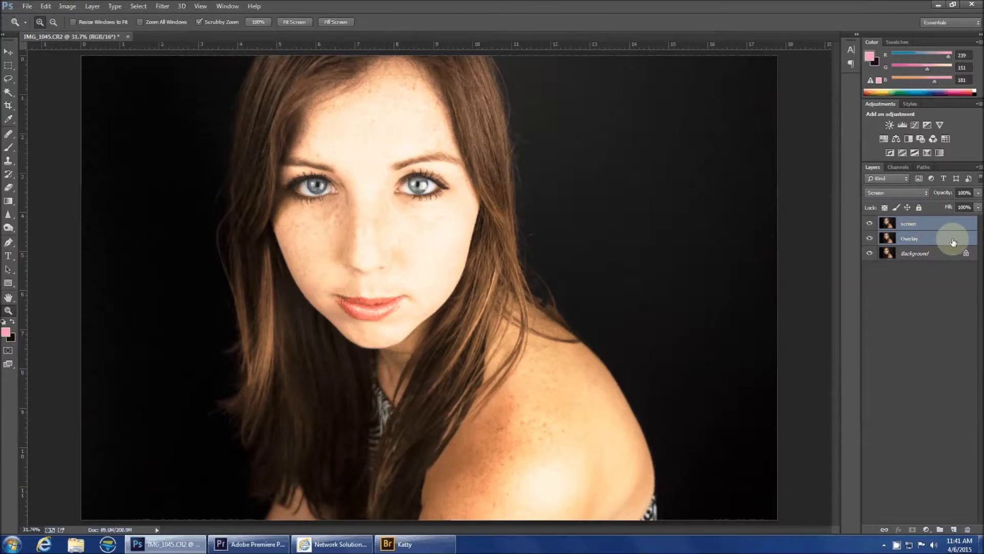
drag(954, 242, 942, 530)
click(882, 222)
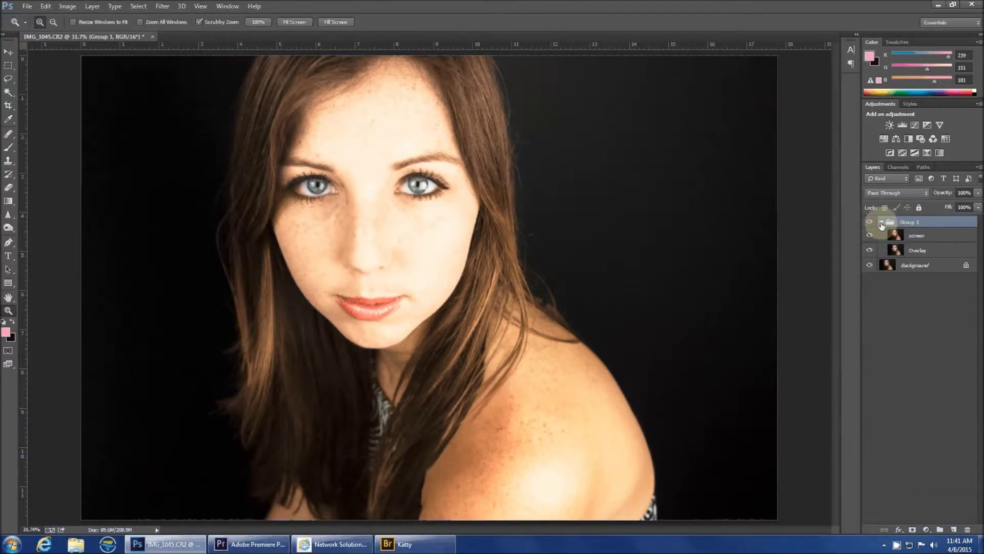
click(881, 223)
Rename the new layer group eyes blend mode.
double_click(912, 224)
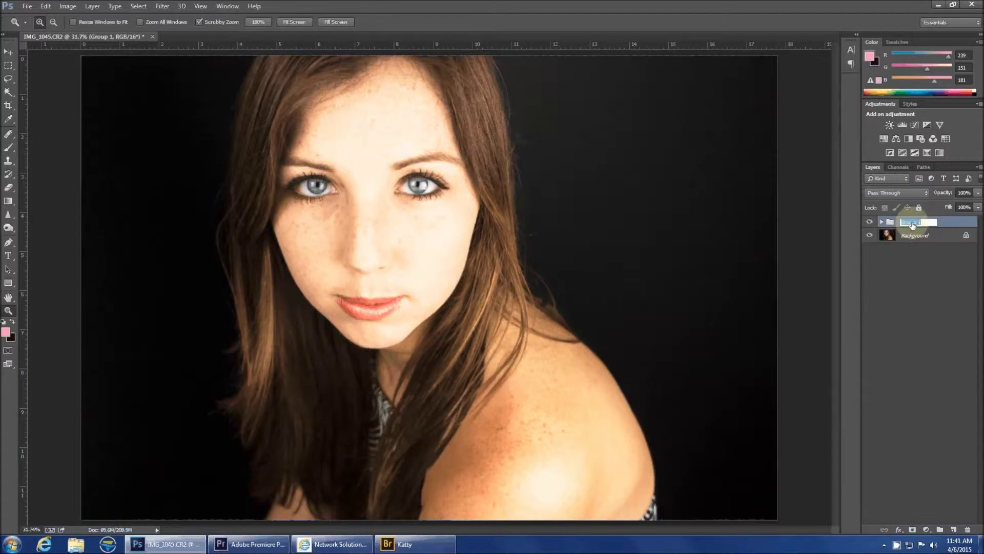
text(eyes blend mode)
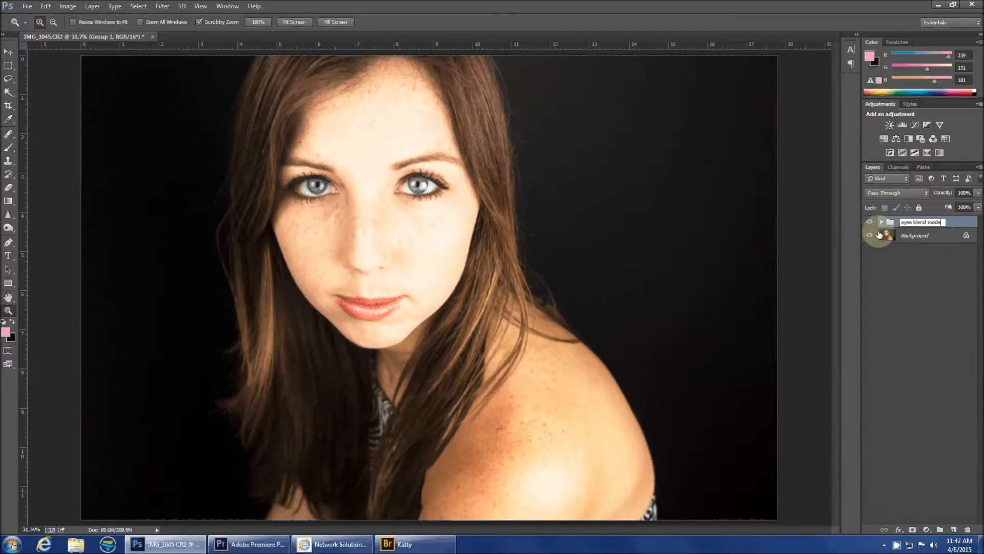
click(954, 226)
Add a black layer mask to the eyes blend mode group so its effect is hidden.
click(918, 232)
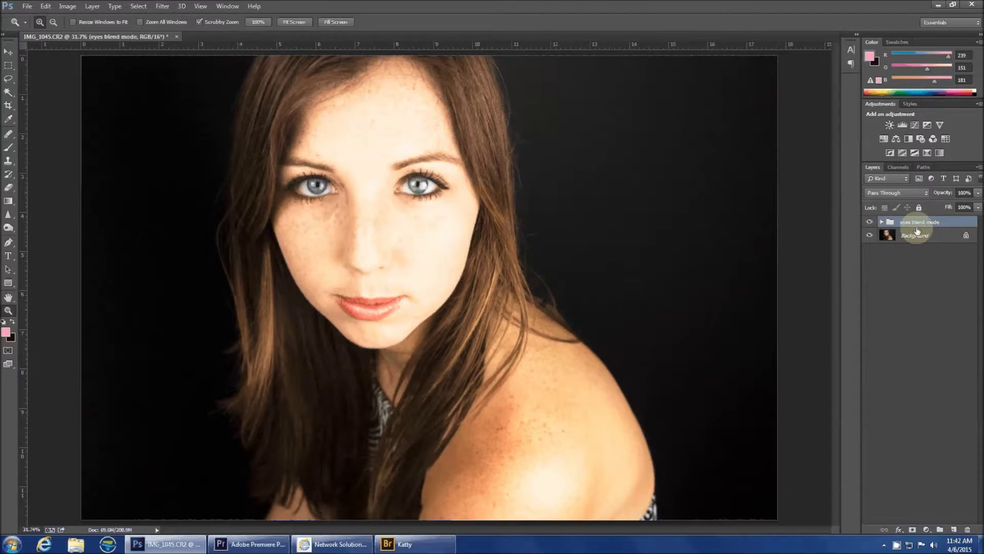
click(947, 222)
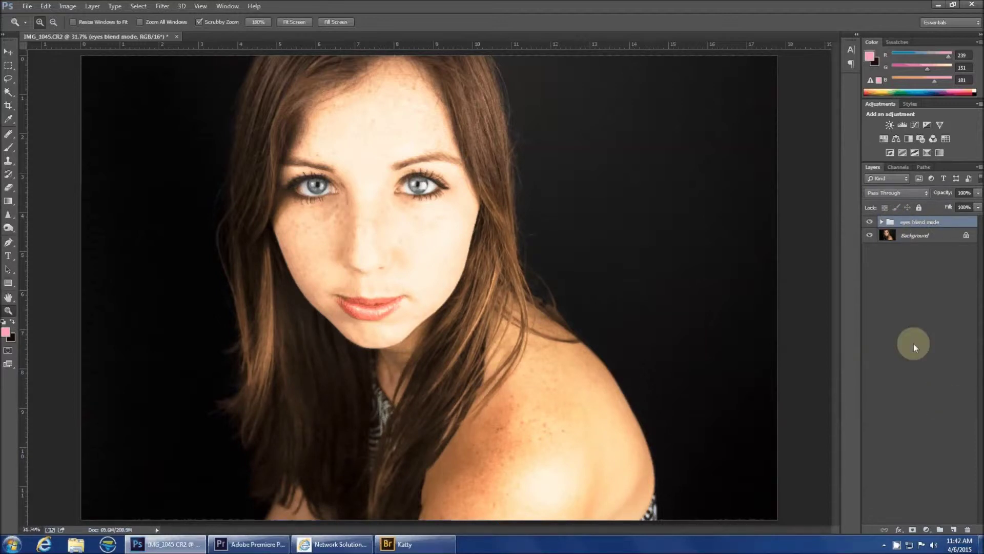
alt+click(914, 531)
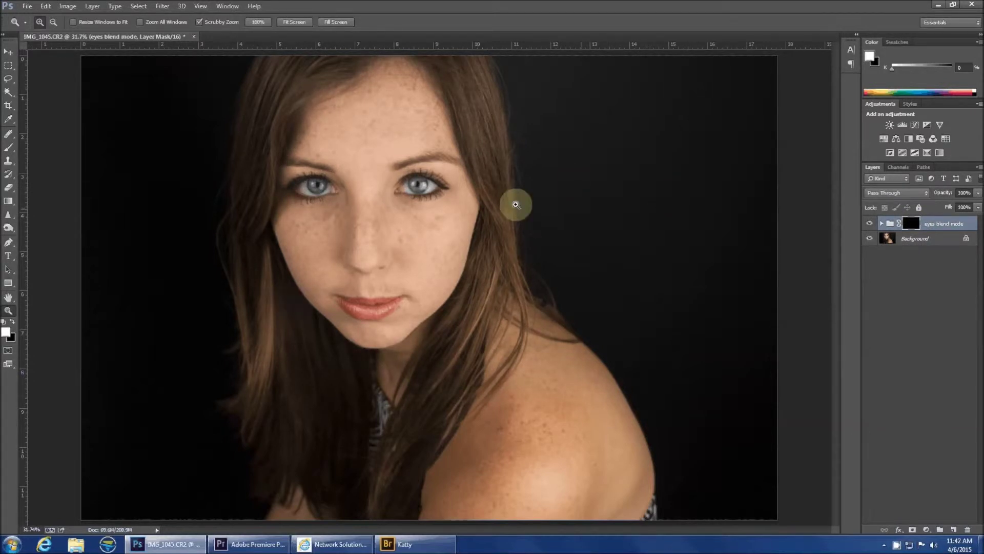
Paint with a white brush at 100% opacity on the group's mask over both irises to reveal the brightening.
drag(269, 147, 238, 263)
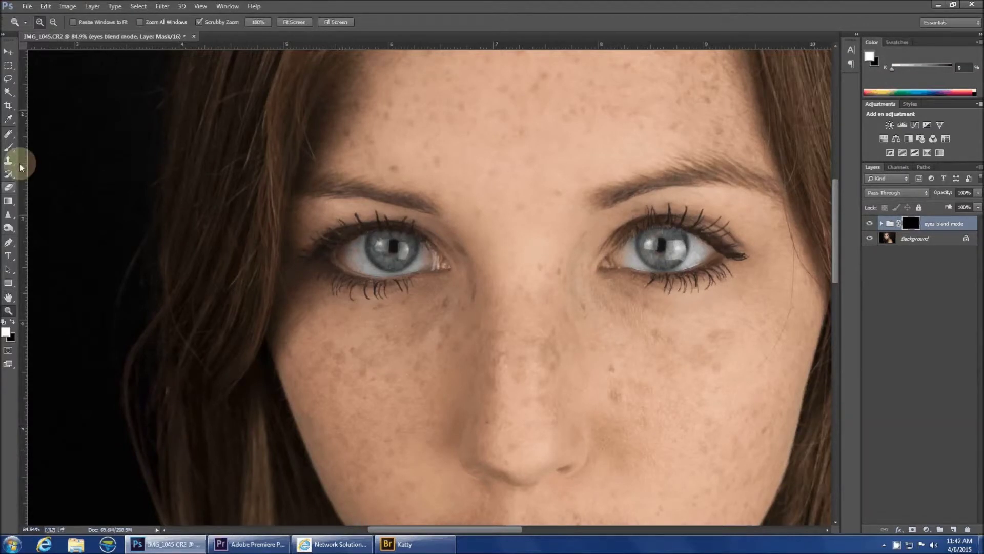
click(9, 149)
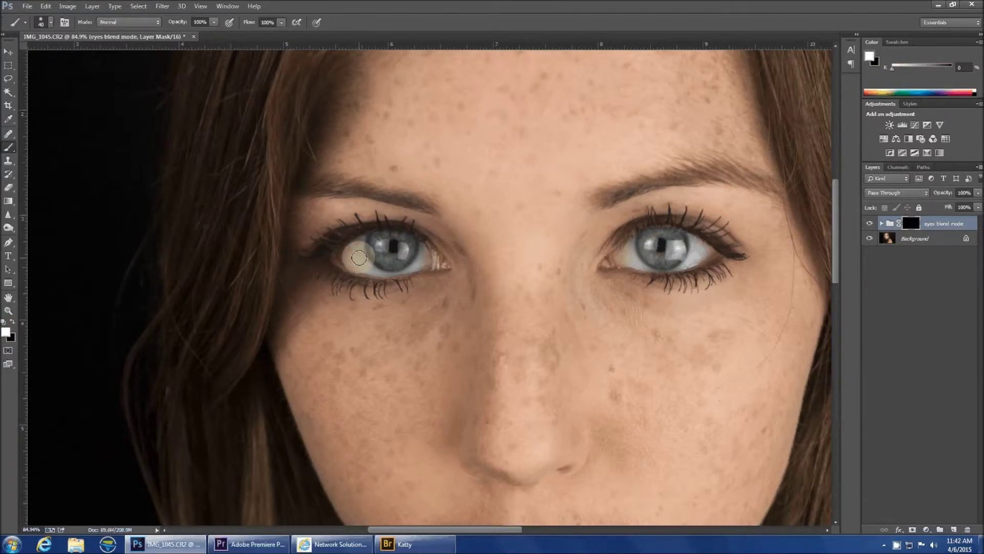
mouse_move(405, 256)
mouse_down()
mouse_move(375, 253)
mouse_move(402, 236)
mouse_move(377, 260)
mouse_up()
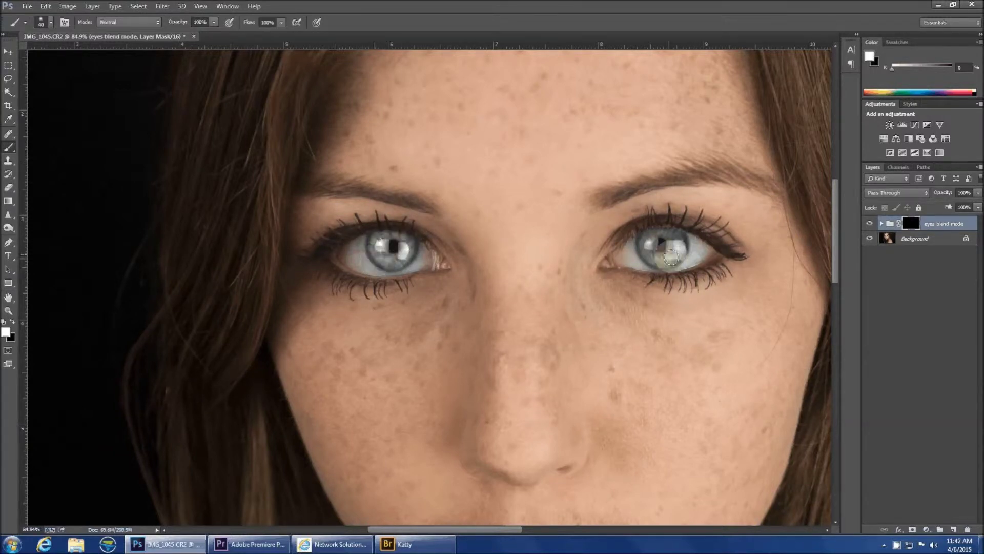
mouse_move(672, 257)
mouse_down()
mouse_move(661, 260)
mouse_move(667, 235)
mouse_move(651, 254)
mouse_move(673, 261)
mouse_up()
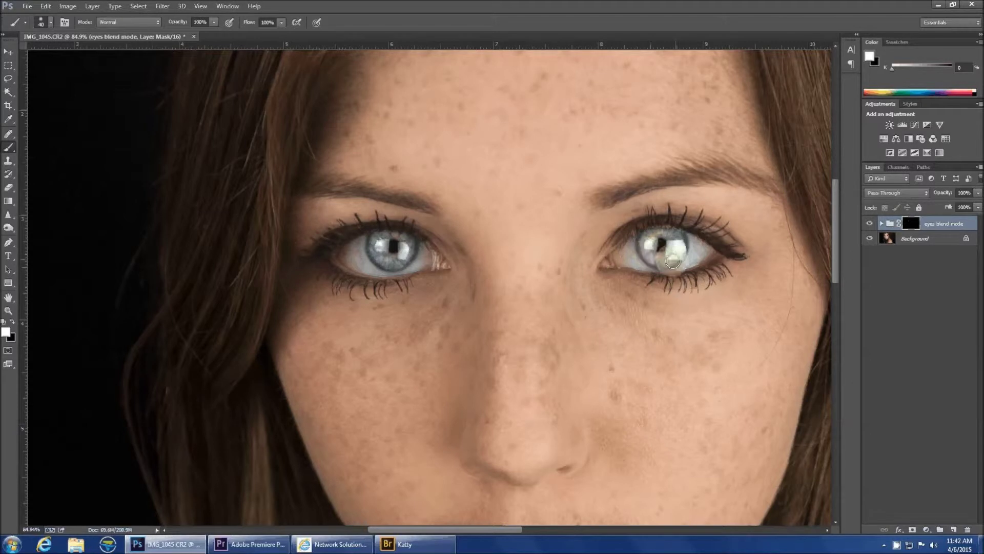
Expand the eyes blend mode group and lower the screen layer's opacity to 39%.
click(901, 240)
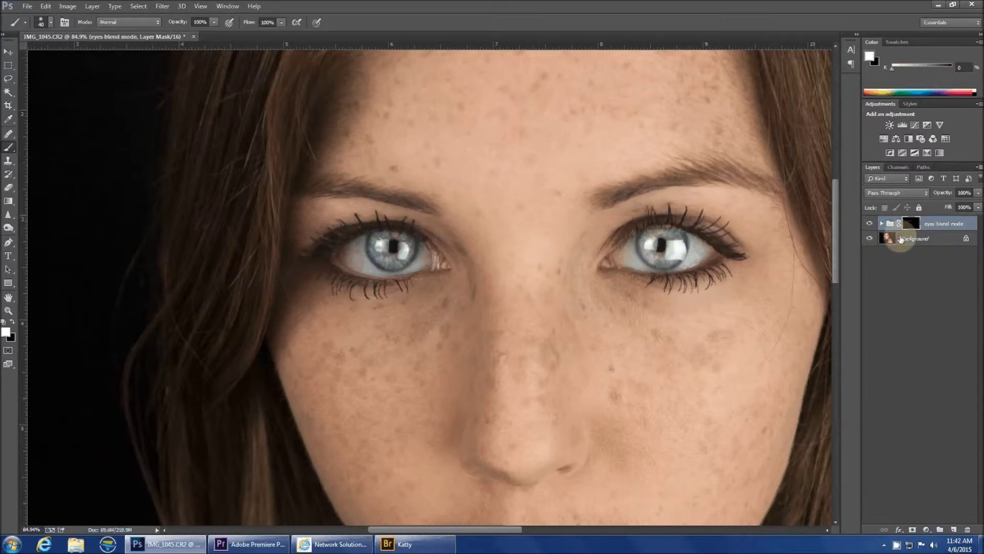
click(882, 224)
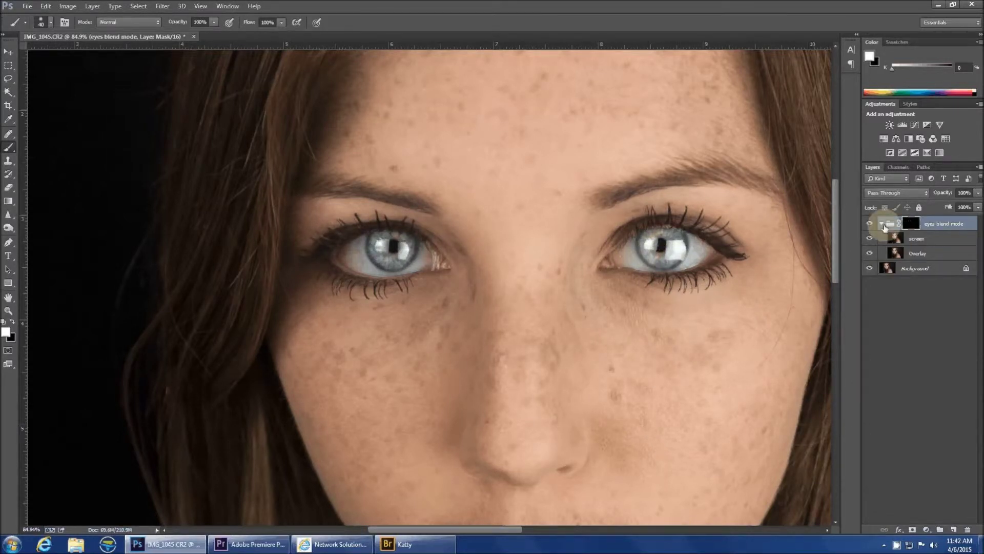
click(931, 249)
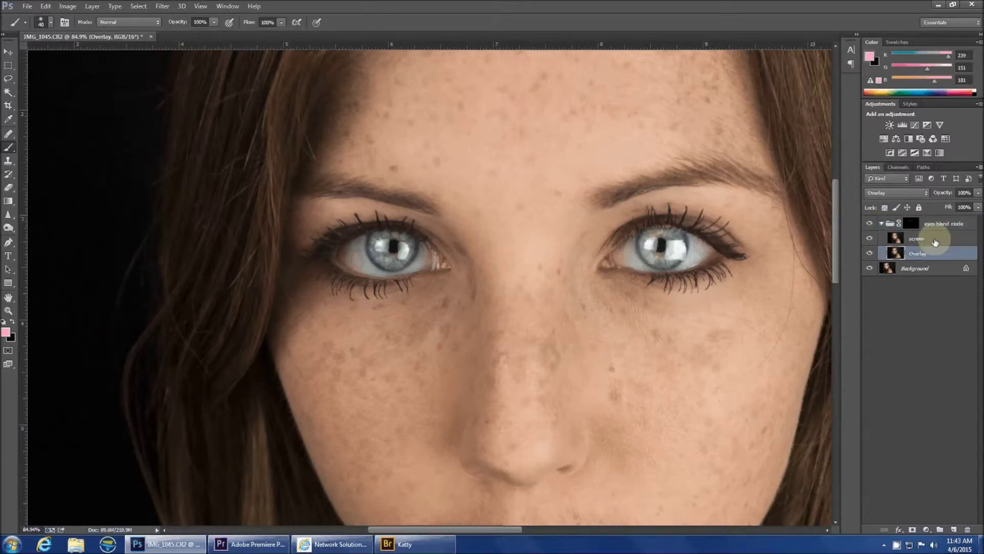
click(935, 241)
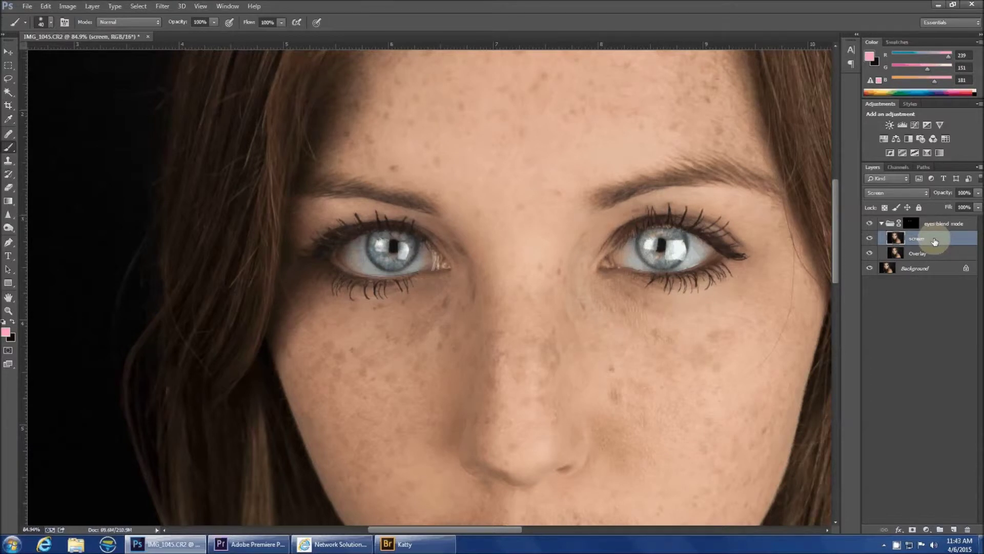
drag(912, 240, 912, 242)
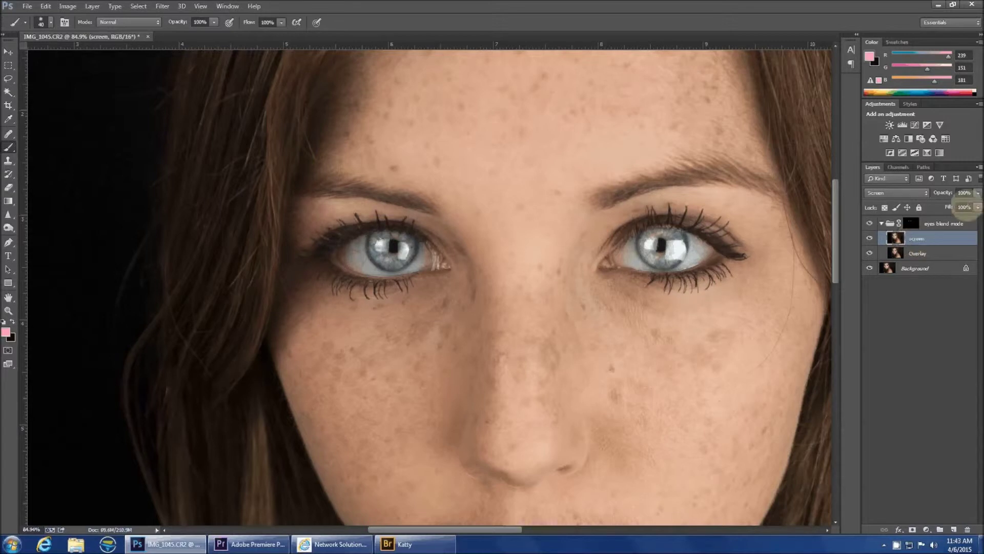
click(977, 193)
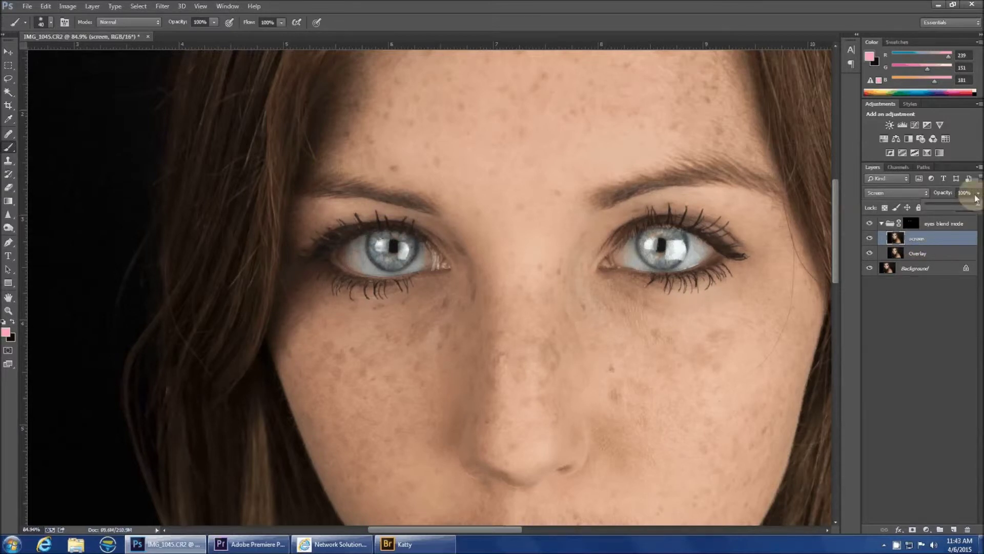
drag(975, 198, 948, 205)
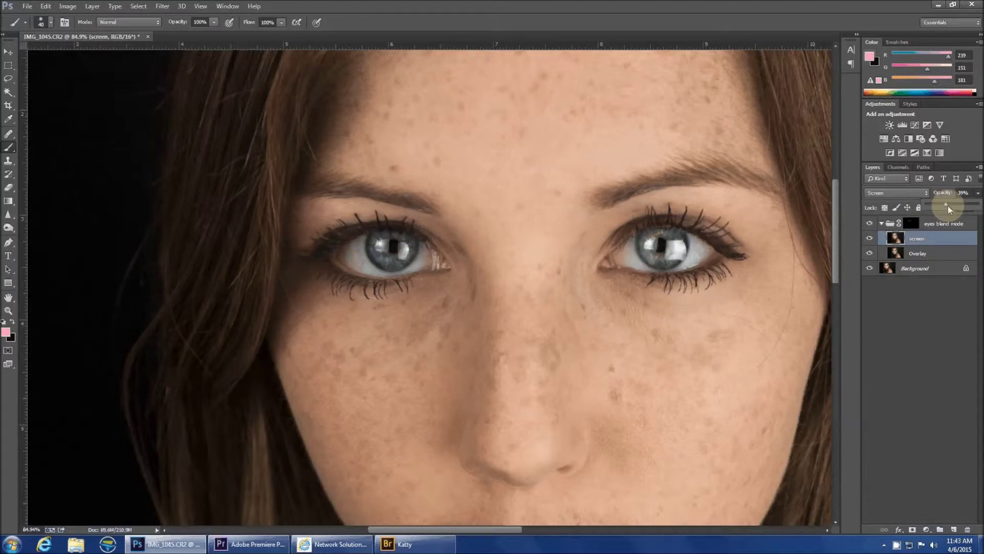
Reduce the Overlay layer's opacity to 70%.
key(alt+bracketleft)
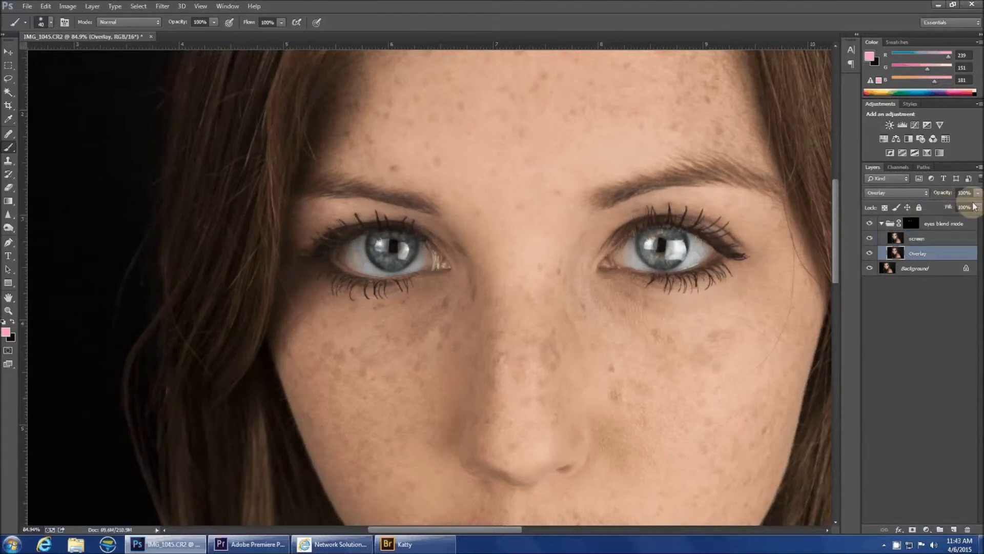
drag(978, 193, 927, 213)
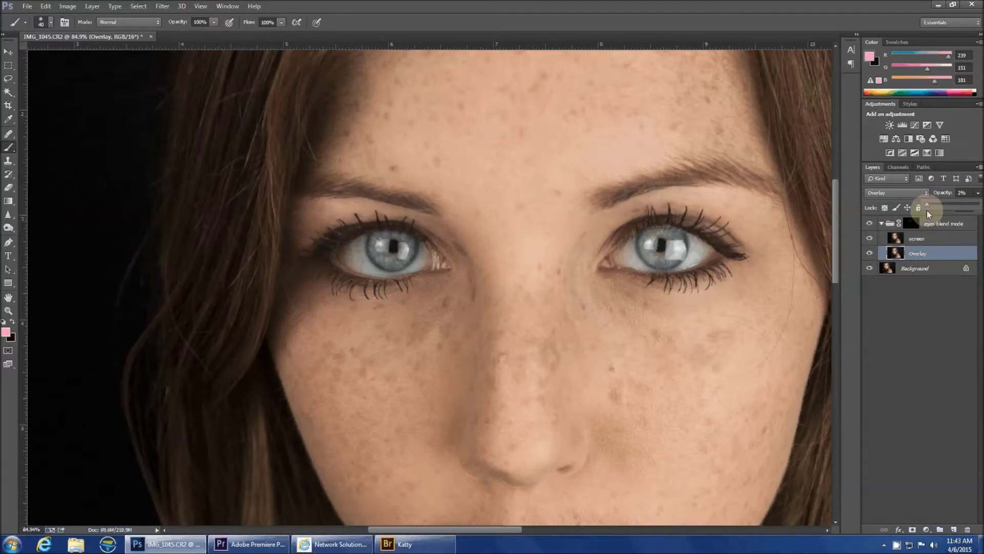
mouse_move(948, 206)
mouse_down()
mouse_move(974, 211)
mouse_move(962, 210)
mouse_up()
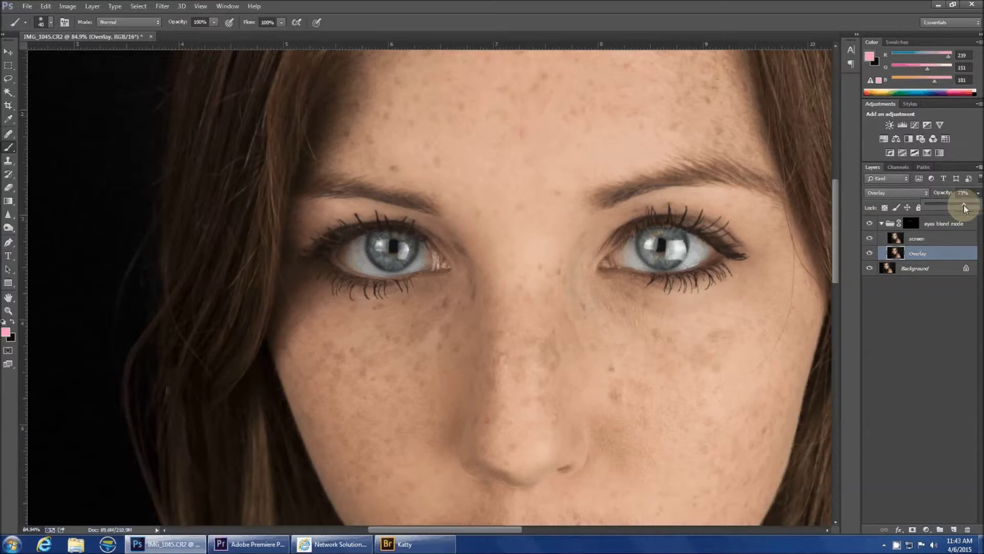
drag(966, 209, 963, 207)
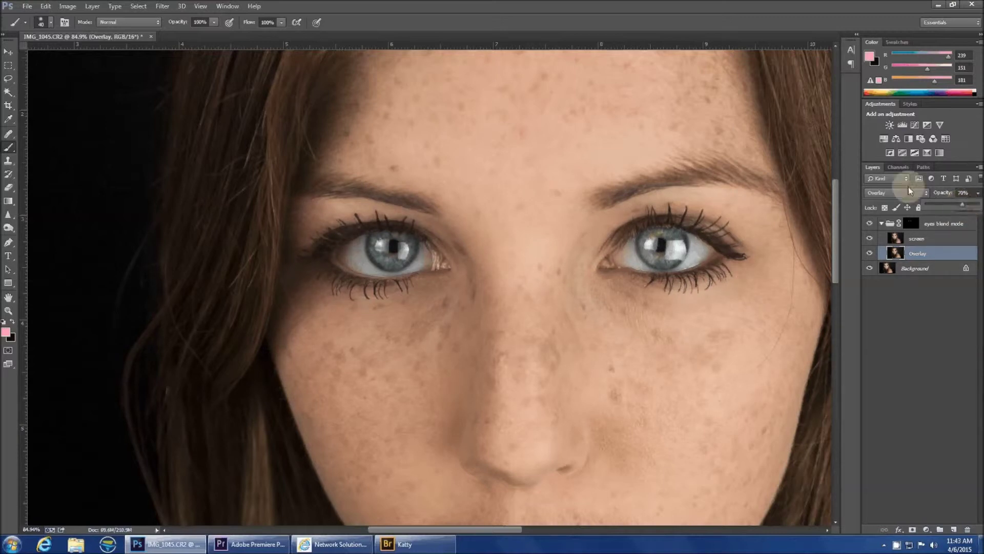
click(329, 324)
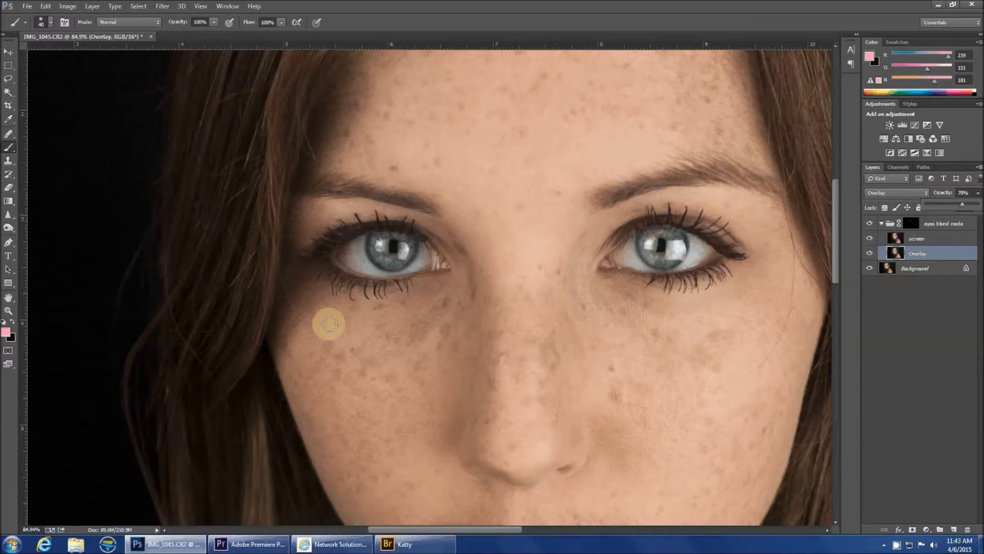
Fit the whole portrait in view and toggle the eyes blend mode group's visibility to compare before and after.
click(774, 234)
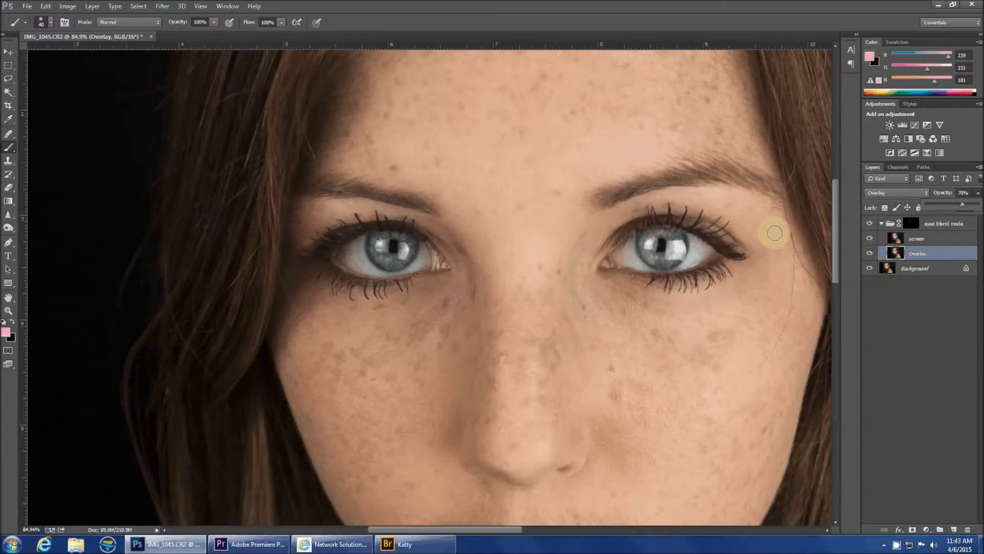
click(10, 298)
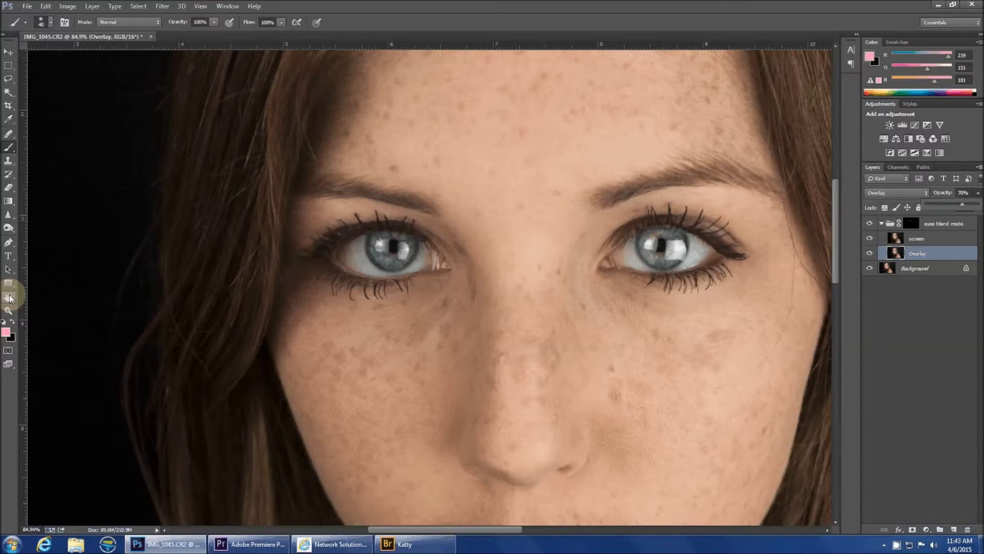
double_click(10, 298)
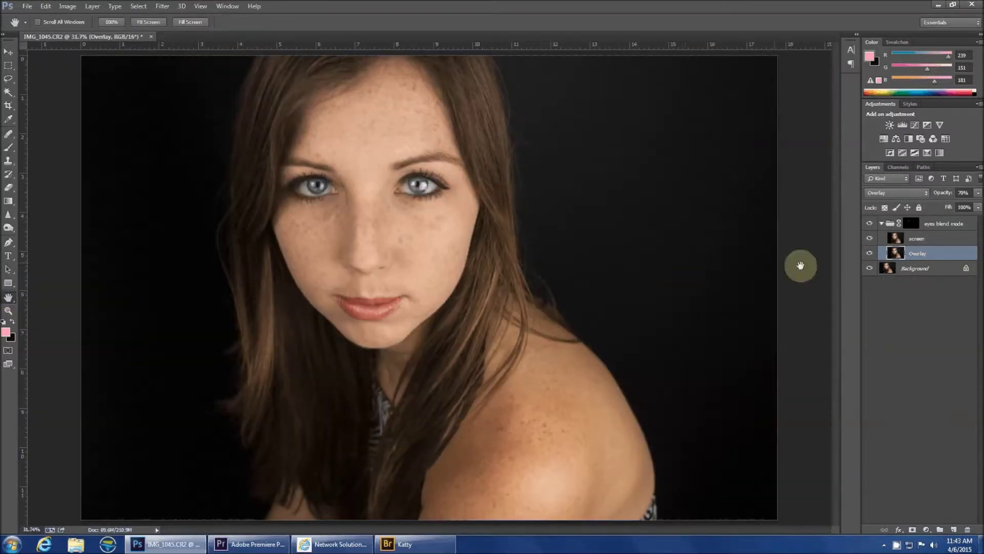
click(869, 224)
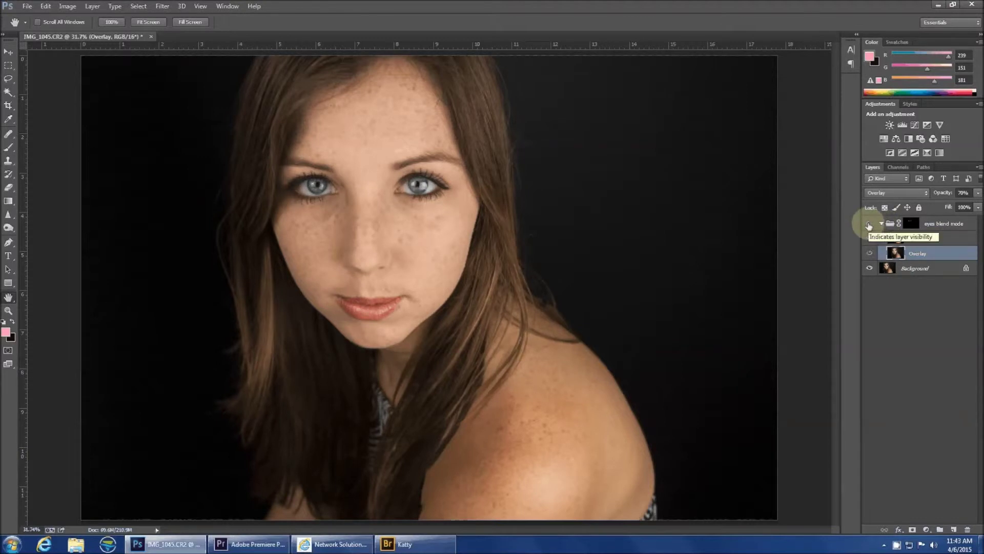
click(869, 224)
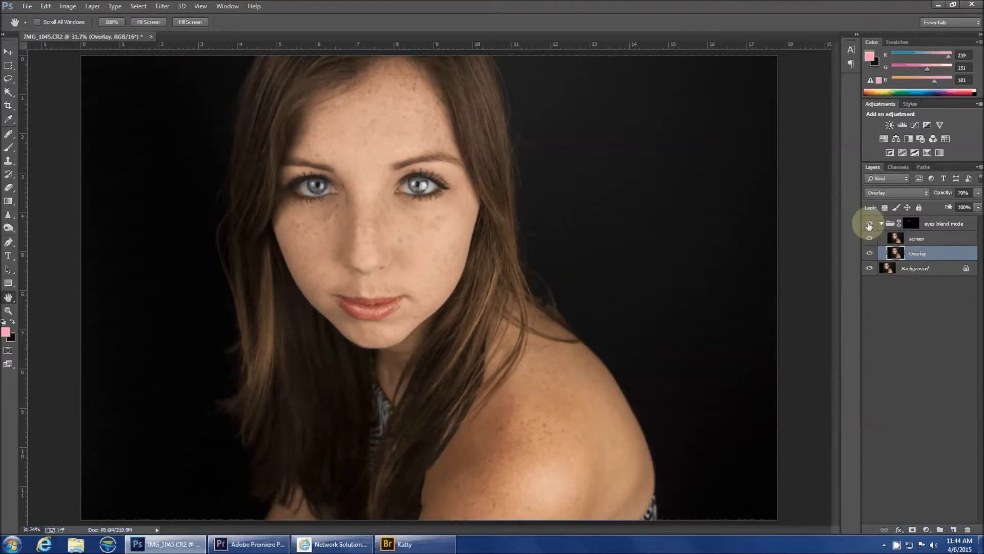
click(869, 225)
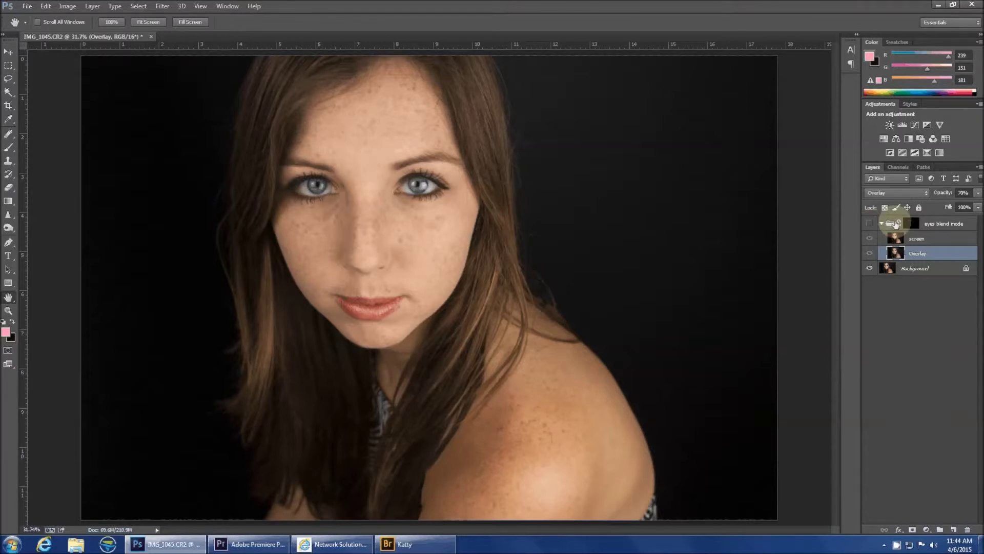
click(869, 224)
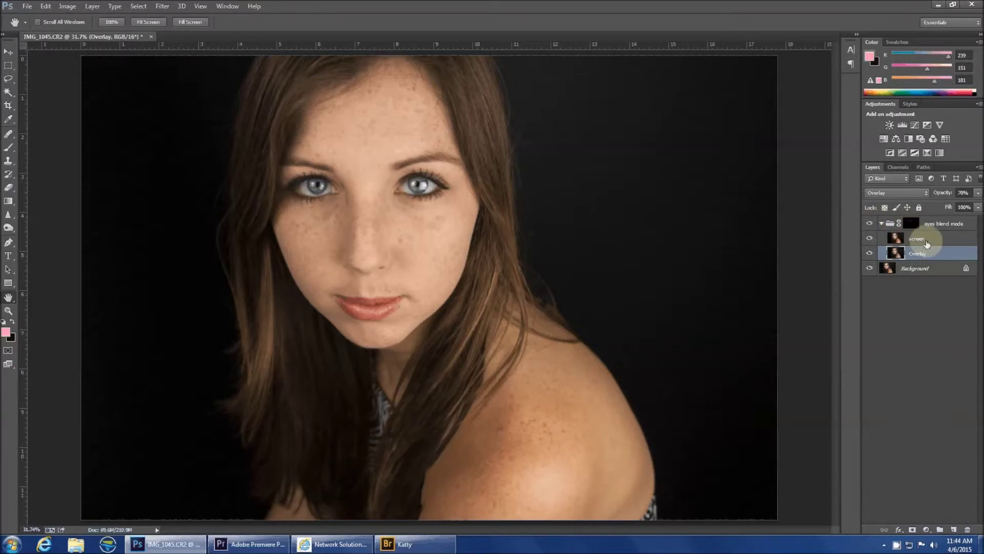
Lower the screen layer's opacity to 32%, compare the result with the group hidden, and collapse the eyes blend mode group.
click(978, 193)
mouse_move(980, 195)
mouse_down()
mouse_move(941, 206)
mouse_move(974, 206)
mouse_up()
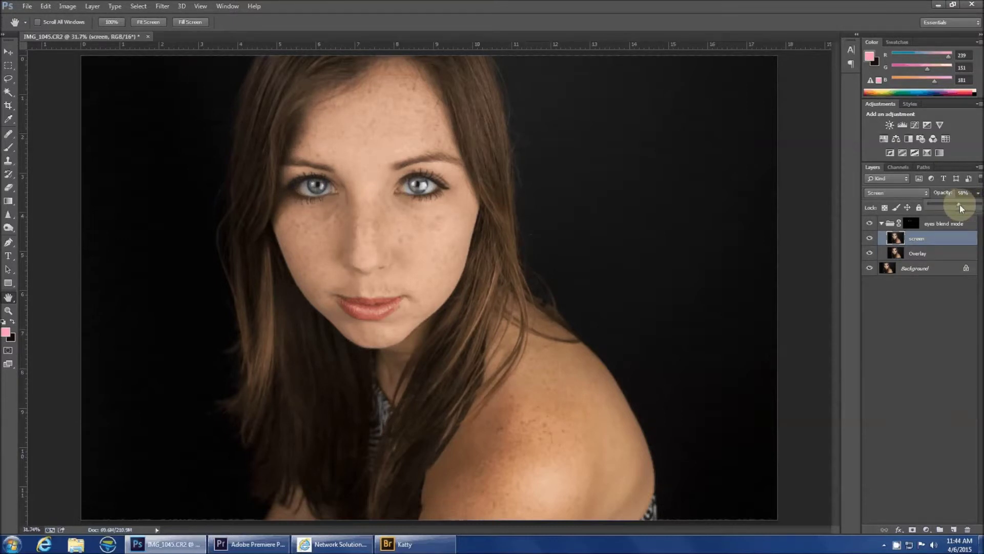
drag(960, 205, 948, 207)
click(870, 224)
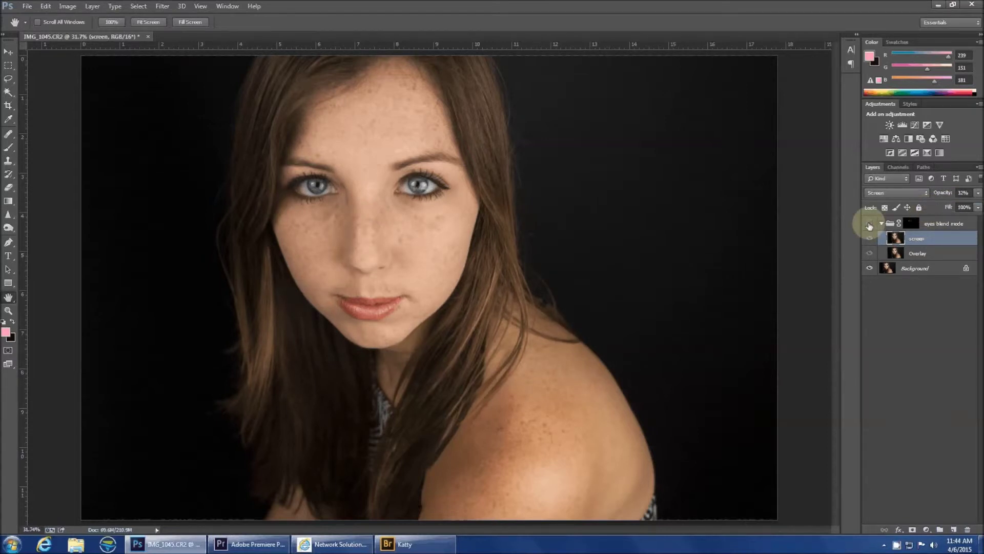
click(870, 225)
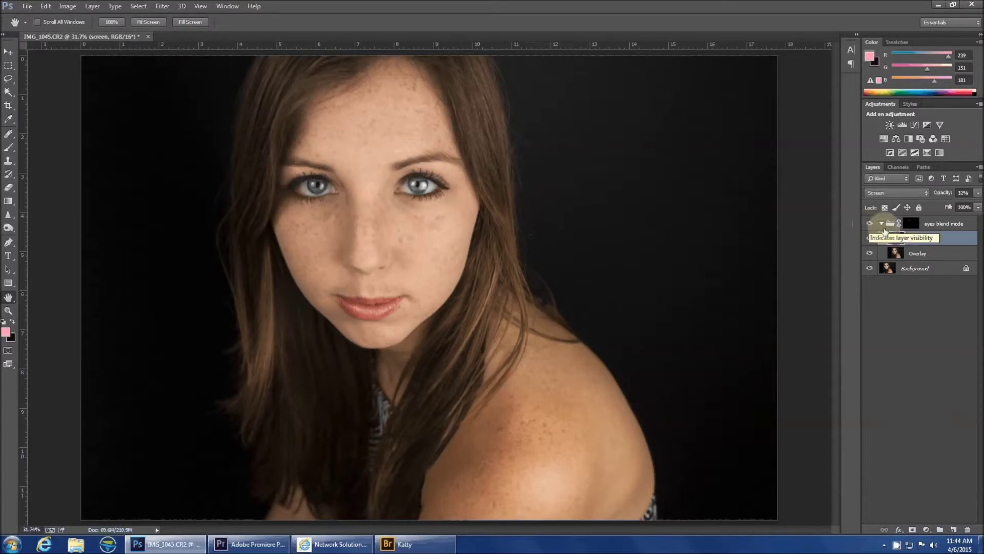
click(882, 225)
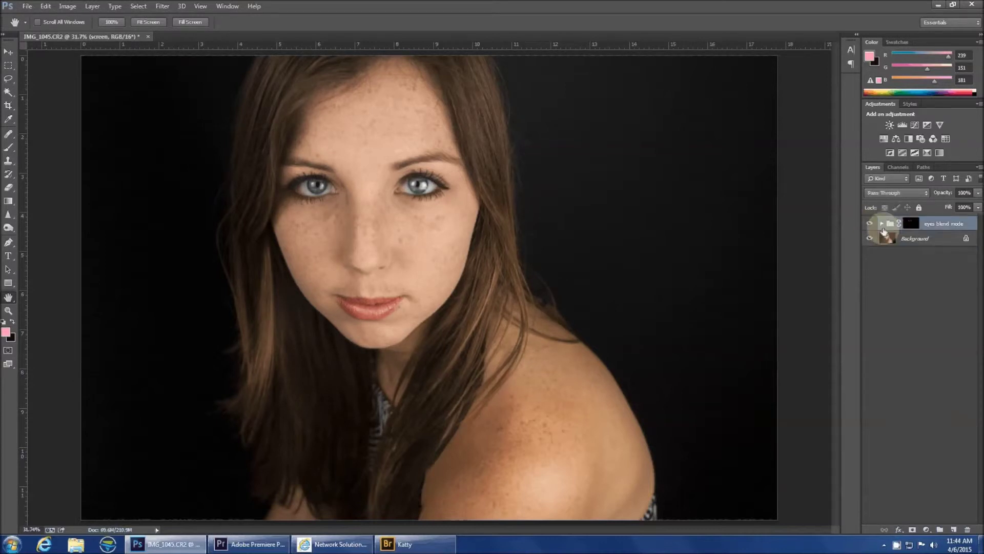
Add a new layer filled with 50% Gray above the eyes blend mode group and set its blend mode to Soft Light.
click(954, 229)
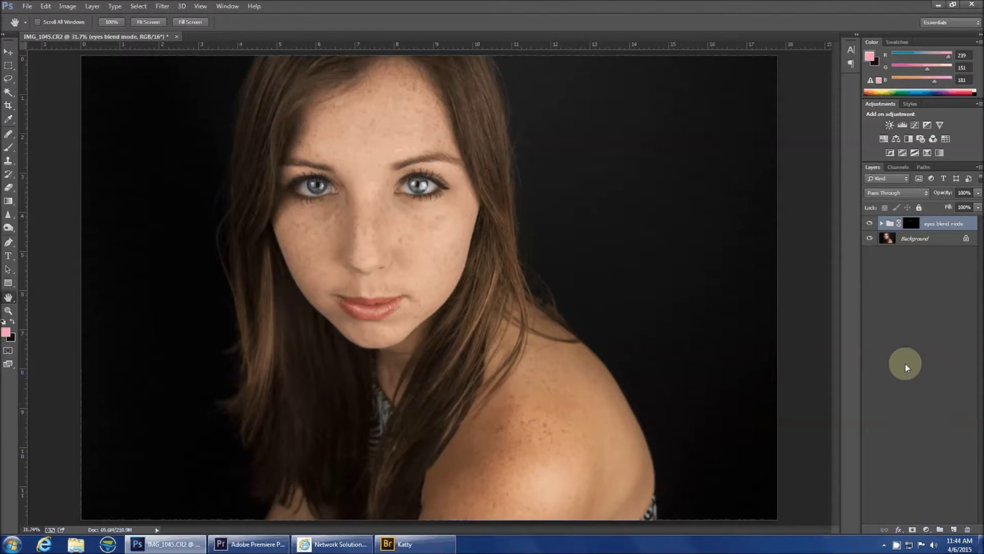
click(954, 530)
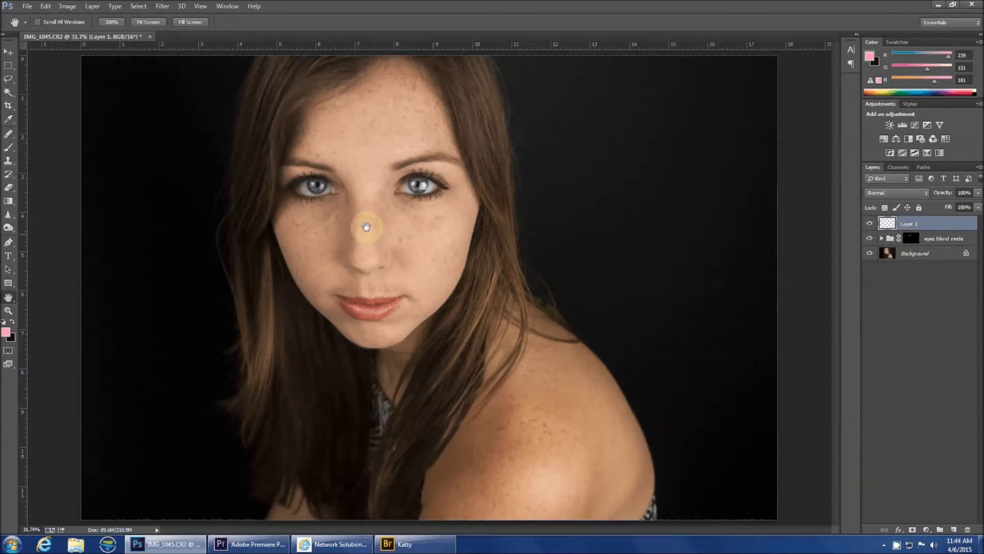
key(shift+F5)
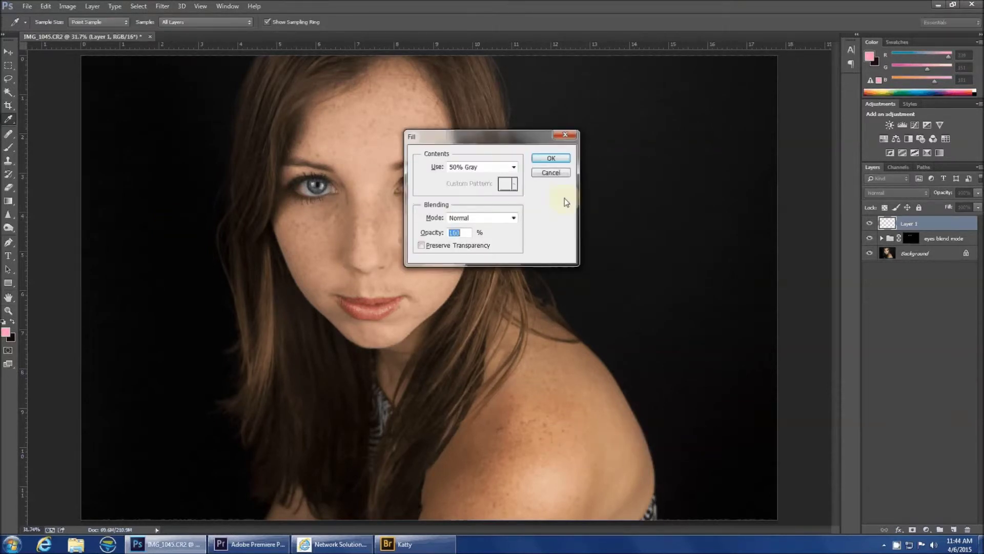
click(549, 161)
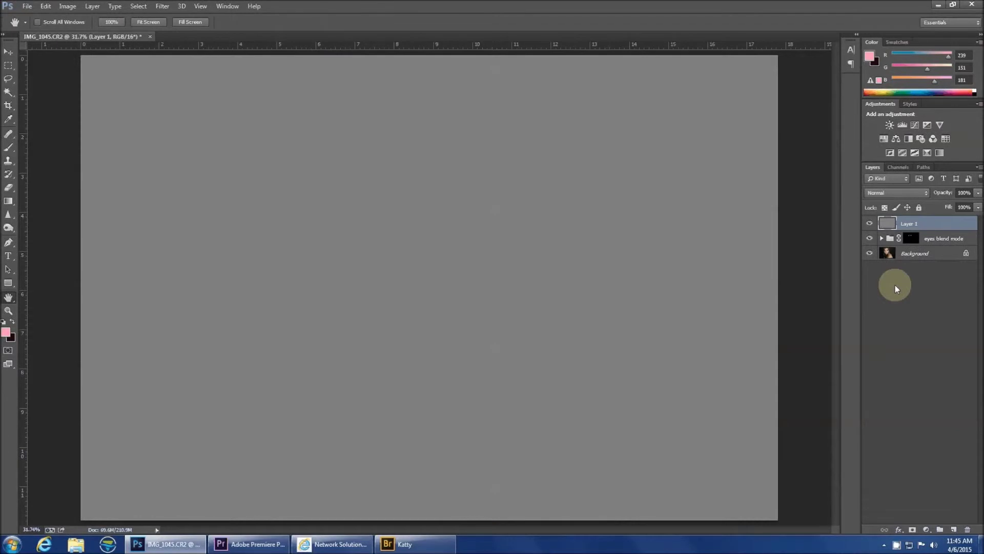
click(926, 193)
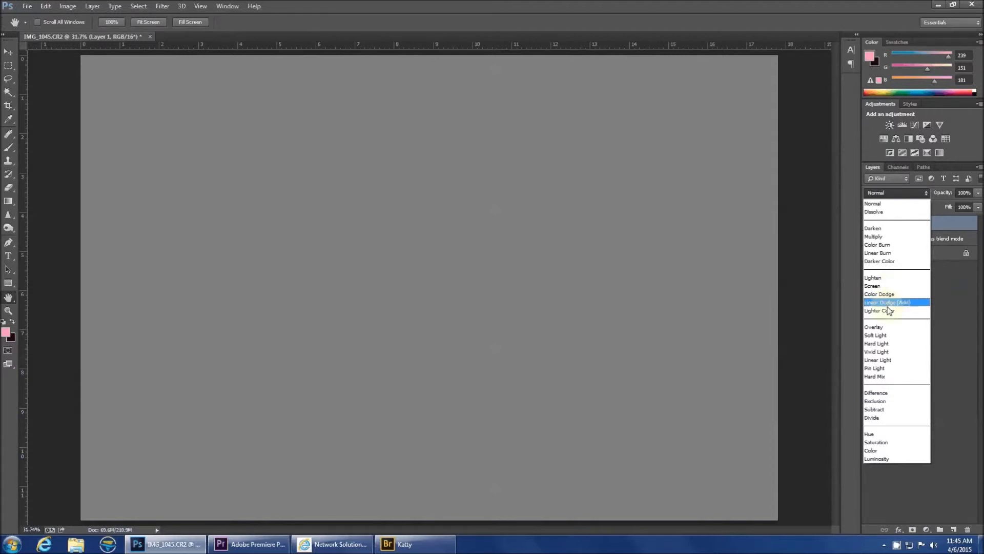
click(883, 335)
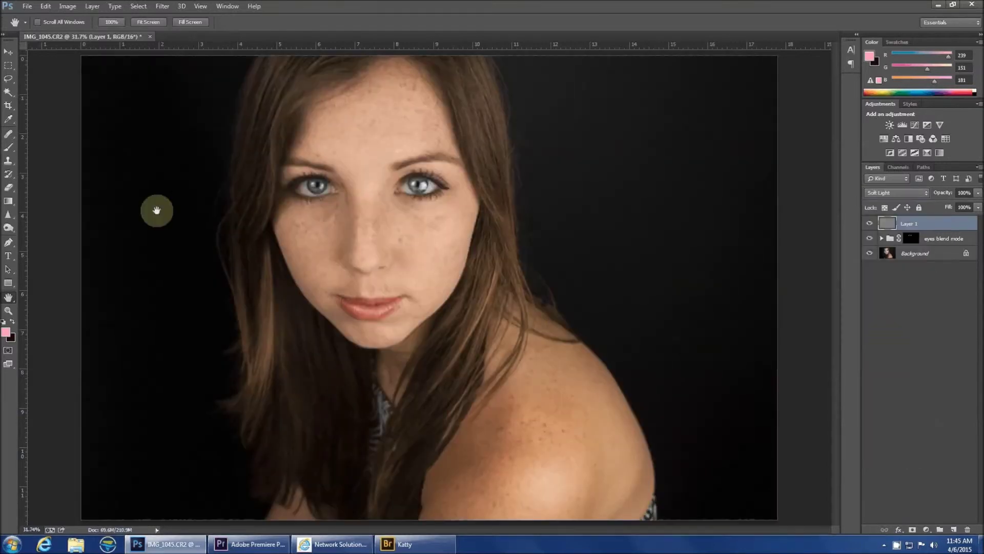
Darken the outer rims of both irises on the gray layer using the Burn tool with Shadows range and 53% exposure.
click(8, 311)
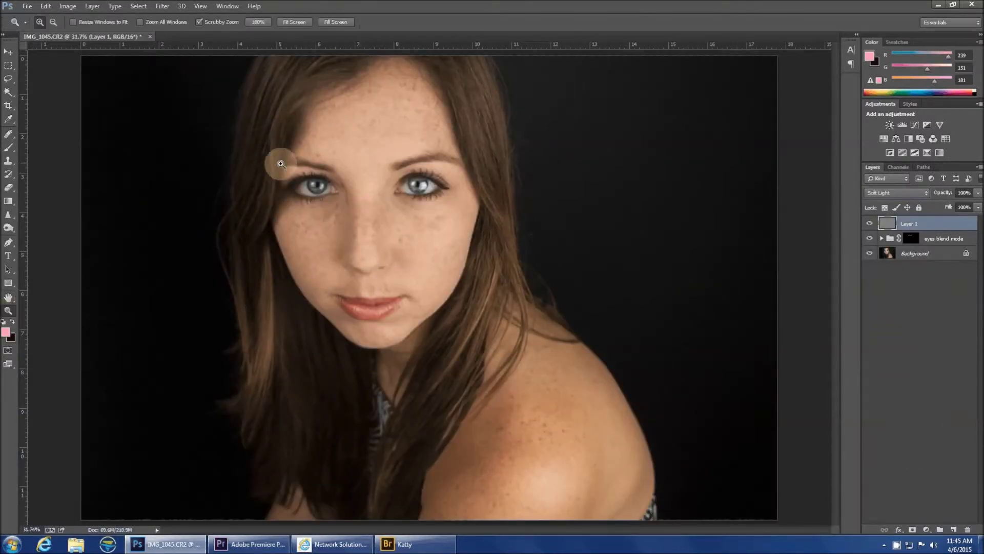
drag(281, 163, 435, 531)
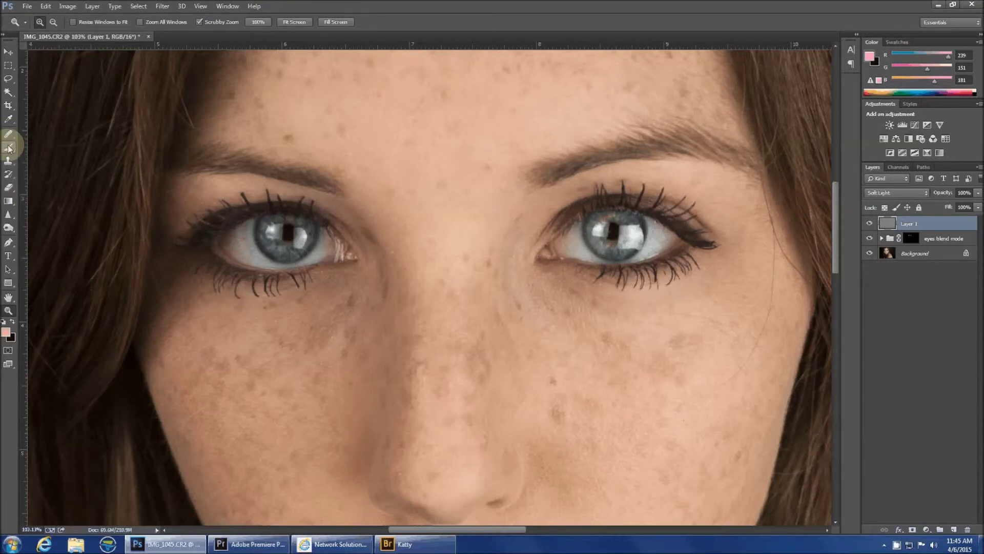
click(9, 233)
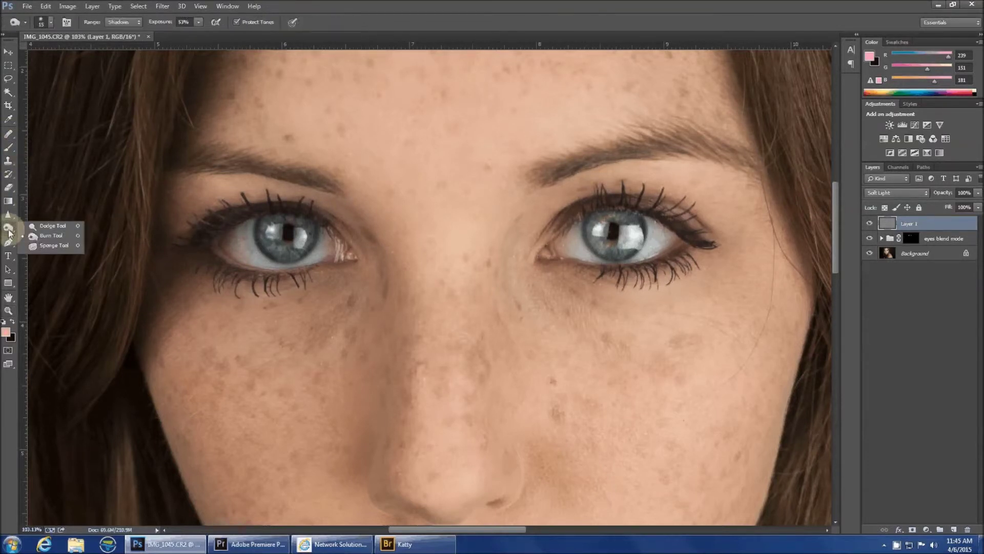
drag(9, 233, 26, 235)
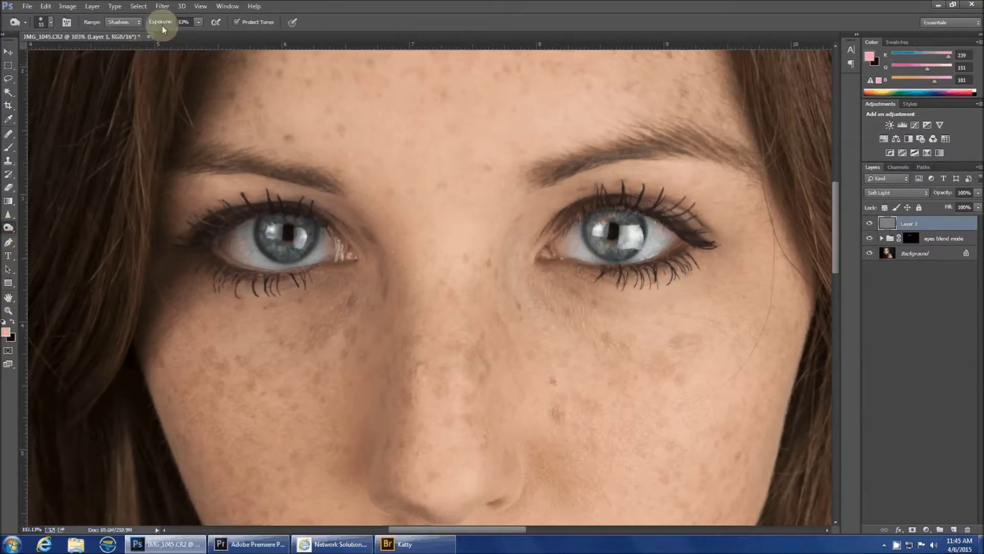
click(274, 241)
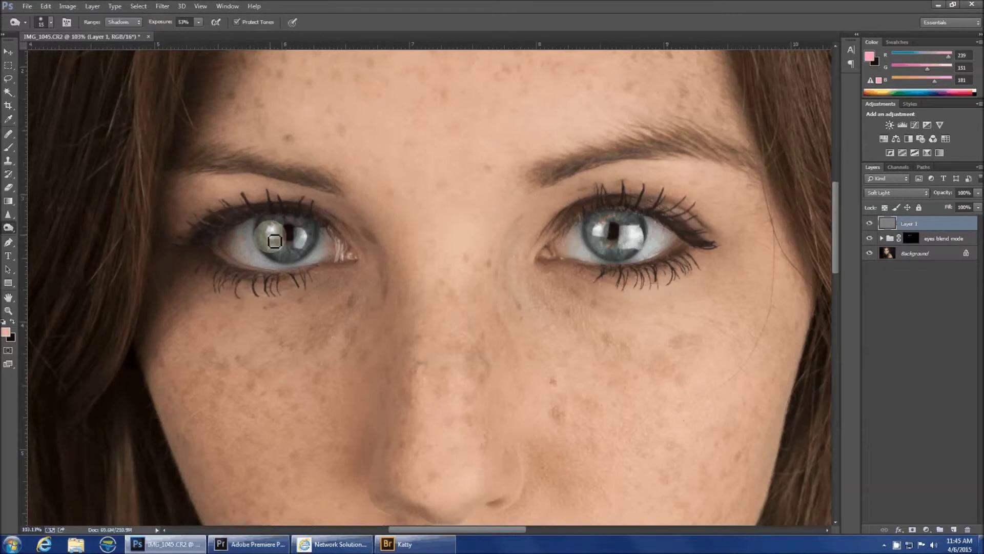
drag(275, 241, 284, 266)
mouse_move(284, 266)
mouse_down()
mouse_move(267, 252)
mouse_move(265, 223)
mouse_move(307, 258)
mouse_move(320, 235)
mouse_move(317, 260)
mouse_move(294, 258)
mouse_move(287, 236)
mouse_move(269, 250)
mouse_up()
mouse_move(592, 244)
mouse_down()
mouse_move(636, 228)
mouse_move(631, 261)
mouse_move(629, 224)
mouse_up()
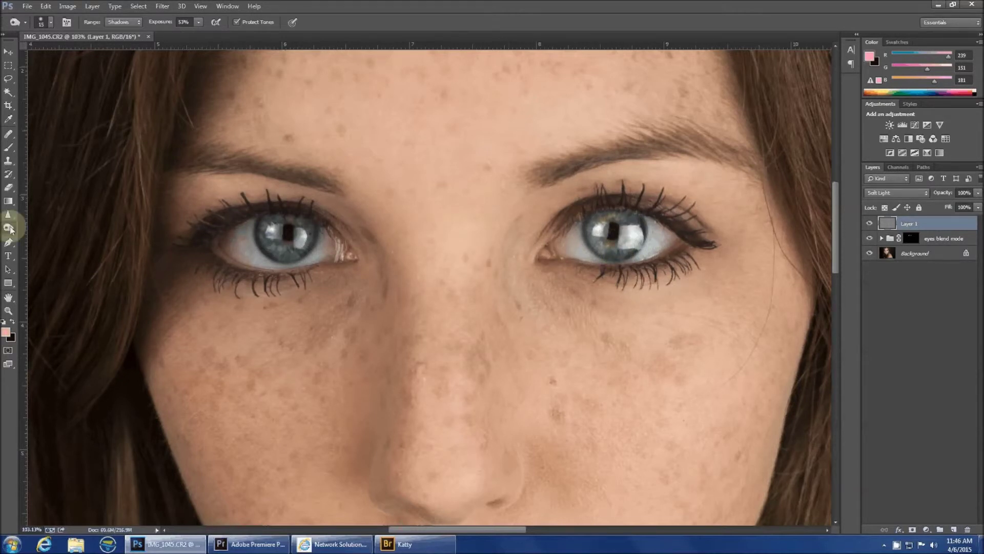
Lighten the inner areas of both irises on the gray layer using the Dodge tool with Midtones range and 34% exposure.
drag(10, 229, 56, 227)
click(270, 240)
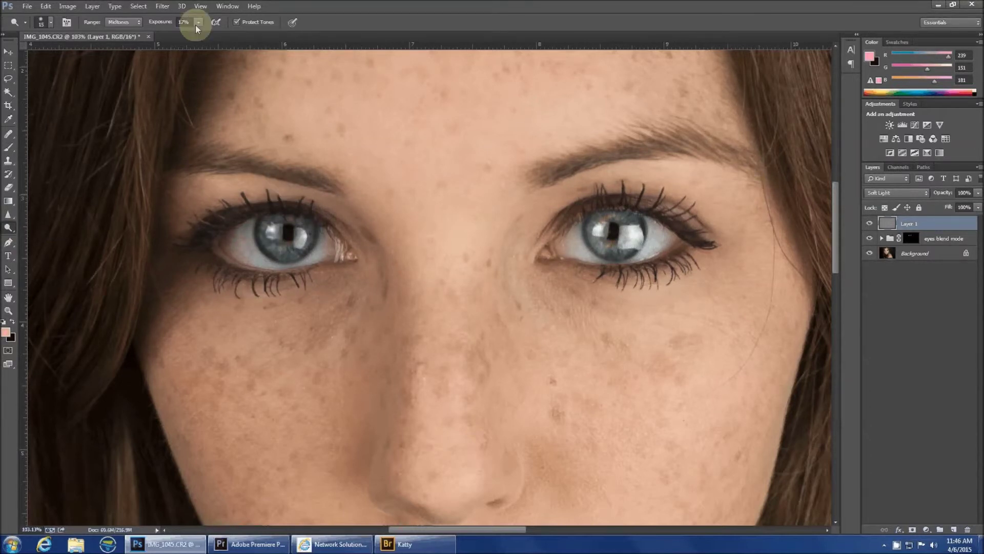
drag(195, 24, 202, 35)
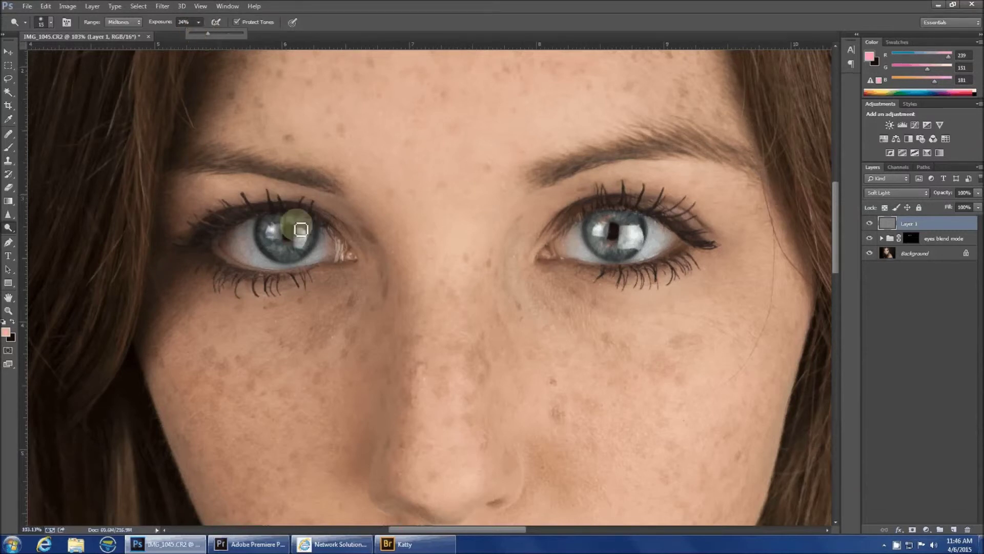
mouse_move(301, 229)
mouse_down()
mouse_move(284, 255)
mouse_move(311, 248)
mouse_up()
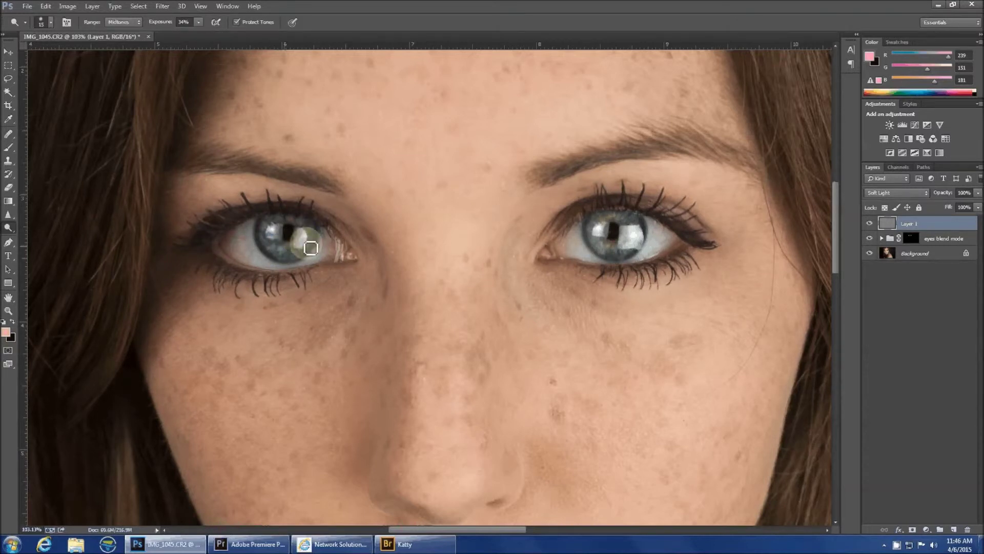
click(604, 250)
mouse_move(604, 250)
mouse_down()
mouse_move(609, 260)
mouse_move(608, 224)
mouse_move(635, 238)
mouse_move(635, 268)
mouse_move(628, 227)
mouse_move(604, 246)
mouse_up()
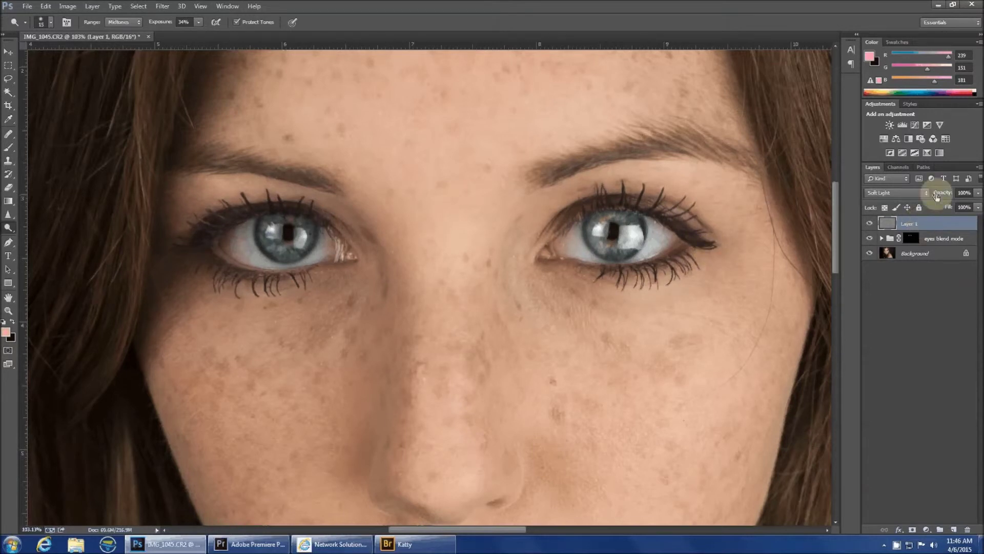
Preview the dodge and burn effect by dropping the gray layer's opacity to 0%, restoring it to 100%, and viewing the whole portrait.
click(978, 193)
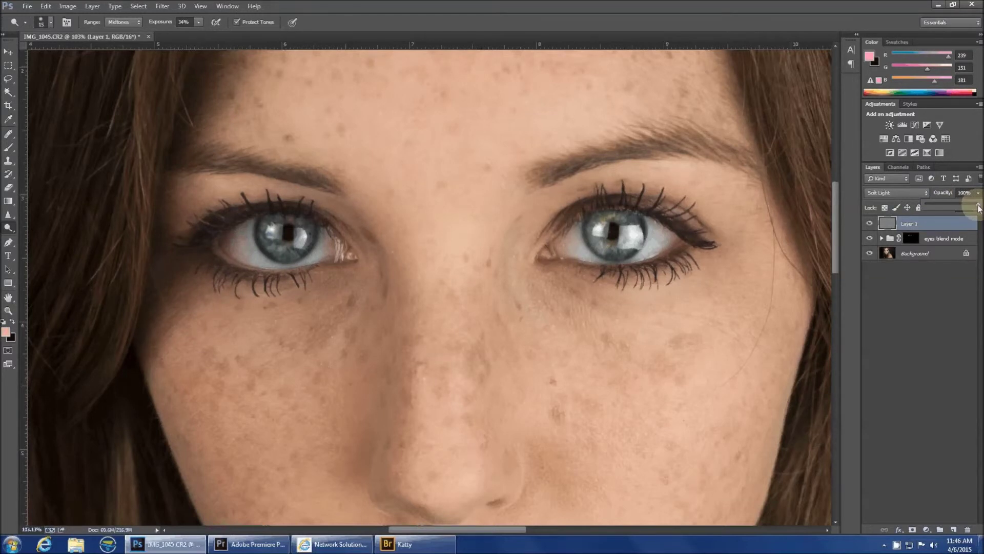
drag(980, 207, 913, 215)
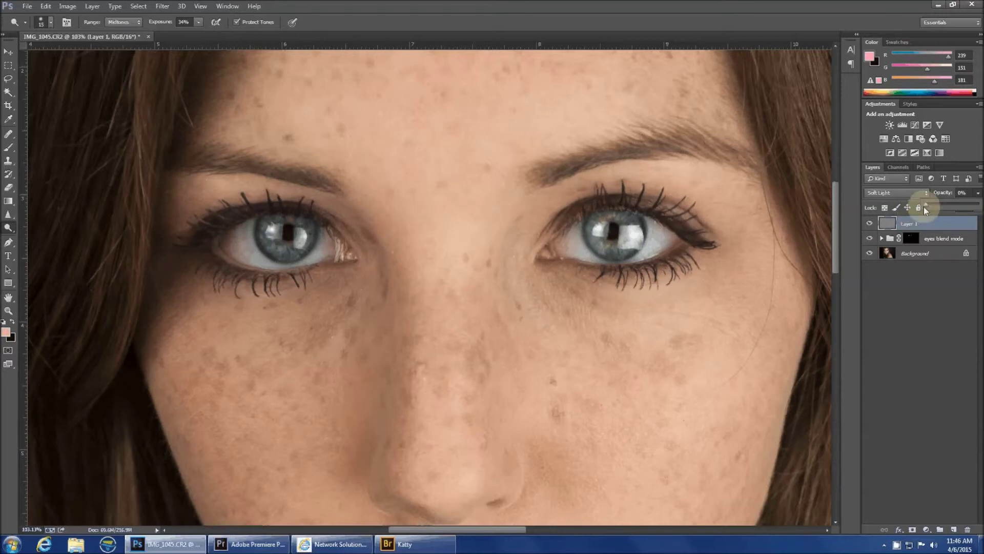
mouse_move(926, 210)
mouse_down()
mouse_move(969, 209)
mouse_move(939, 215)
mouse_up()
drag(940, 208, 980, 206)
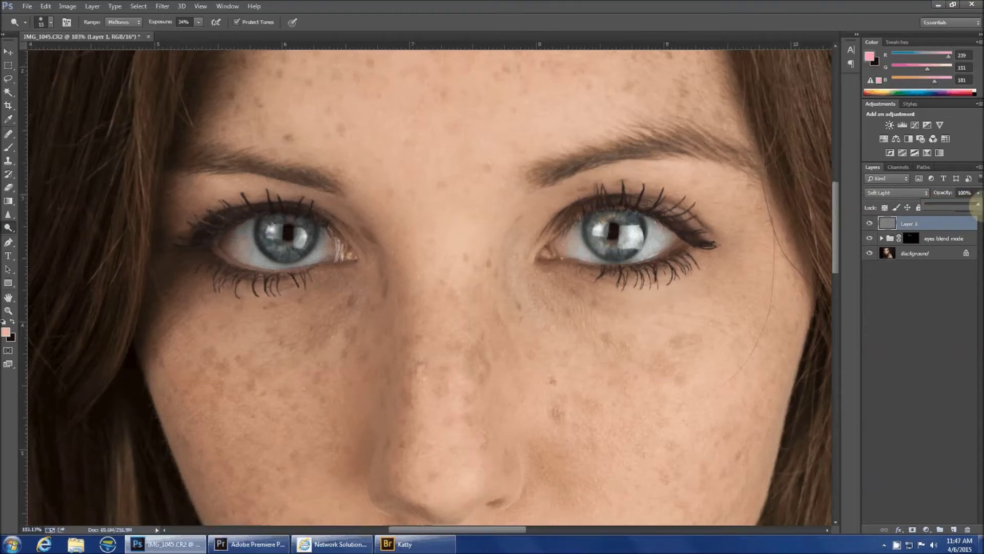
click(941, 225)
double_click(9, 300)
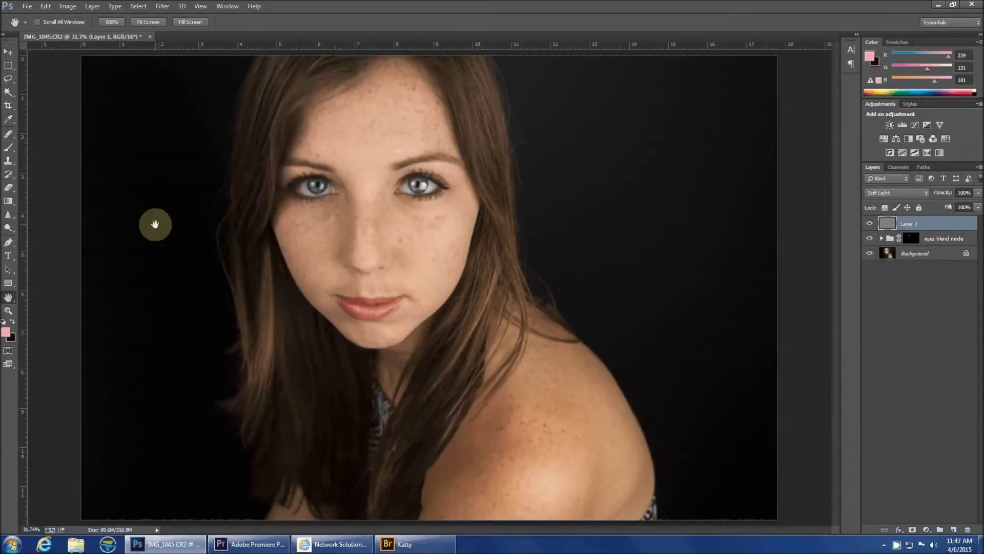
Stamp all visible layers into a new merged layer above the gray layer.
click(8, 311)
drag(298, 152, 334, 226)
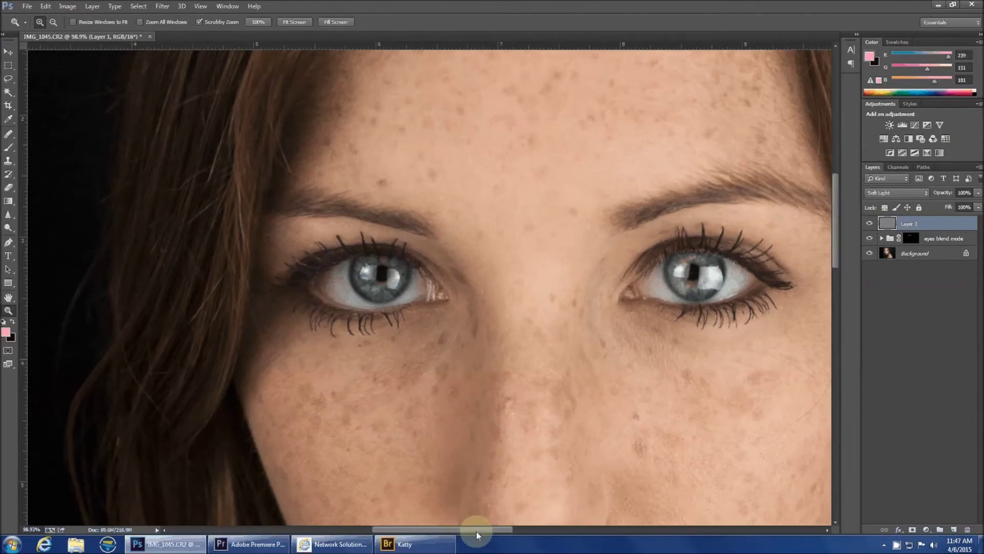
drag(476, 531, 489, 531)
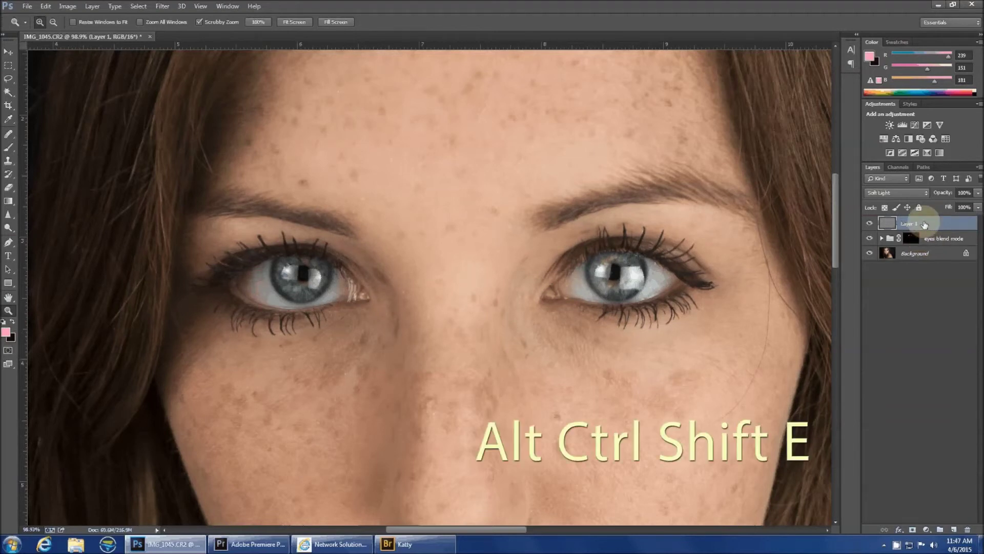
key(ctrl+alt+shift+e)
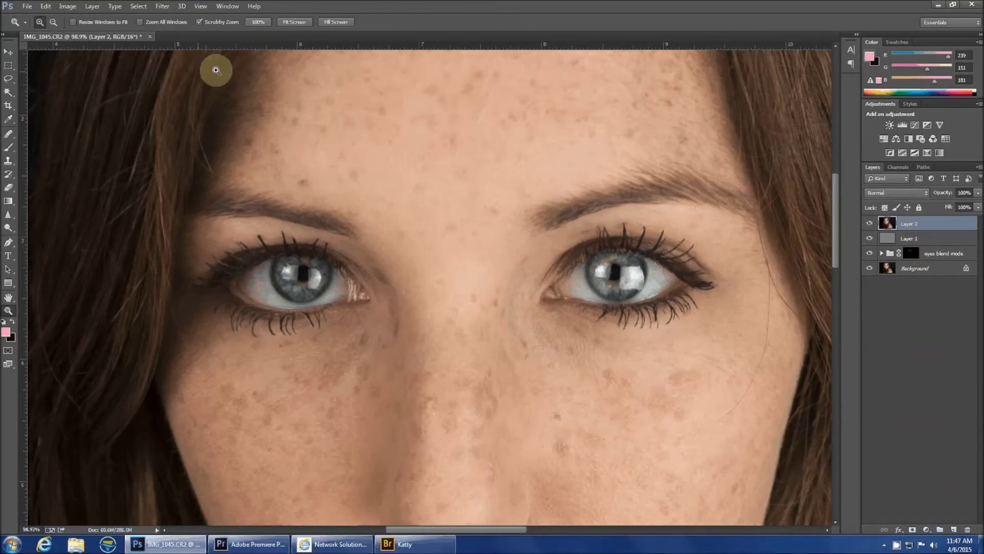
Sharpen both irises on the merged layer using the Sharpen tool at 30% strength with Protect Detail enabled.
click(8, 219)
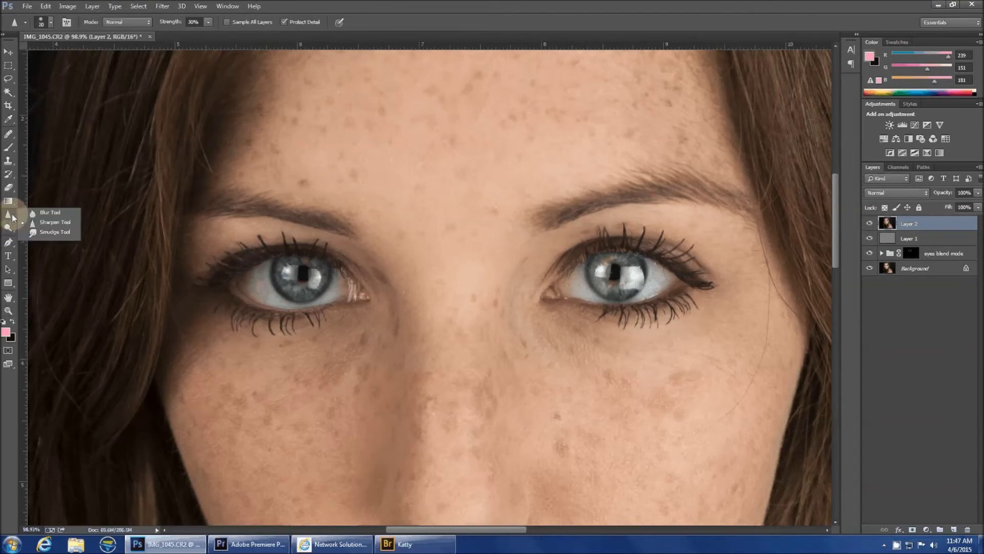
click(55, 222)
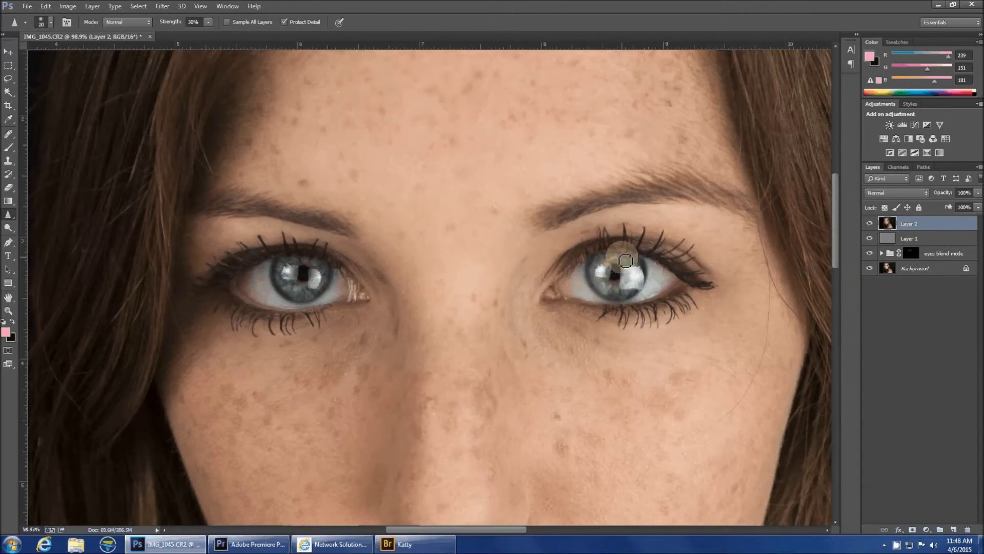
click(870, 224)
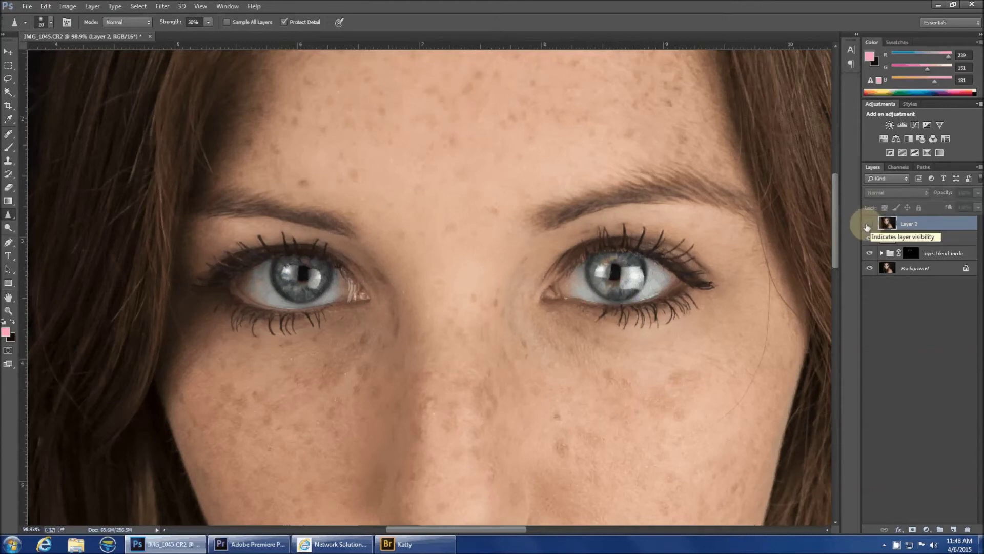
click(868, 225)
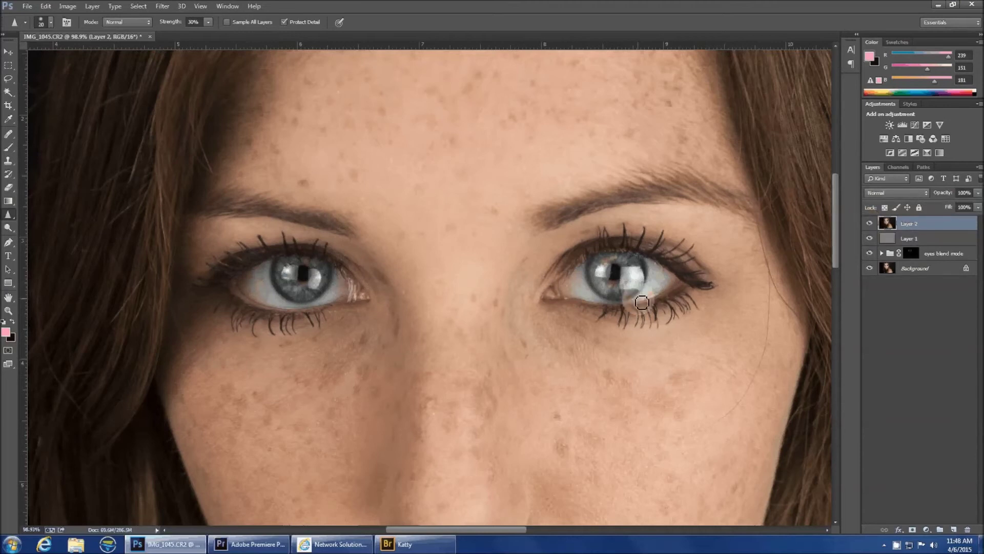
drag(294, 272, 305, 281)
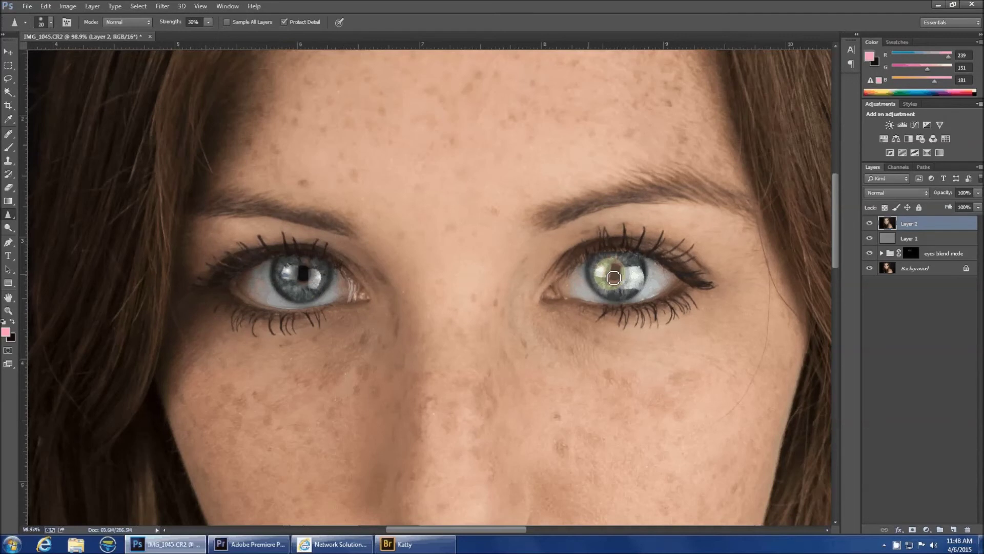
Compare the eyes with and without sharpening by toggling the merged layer's visibility, leaving it shown.
click(869, 224)
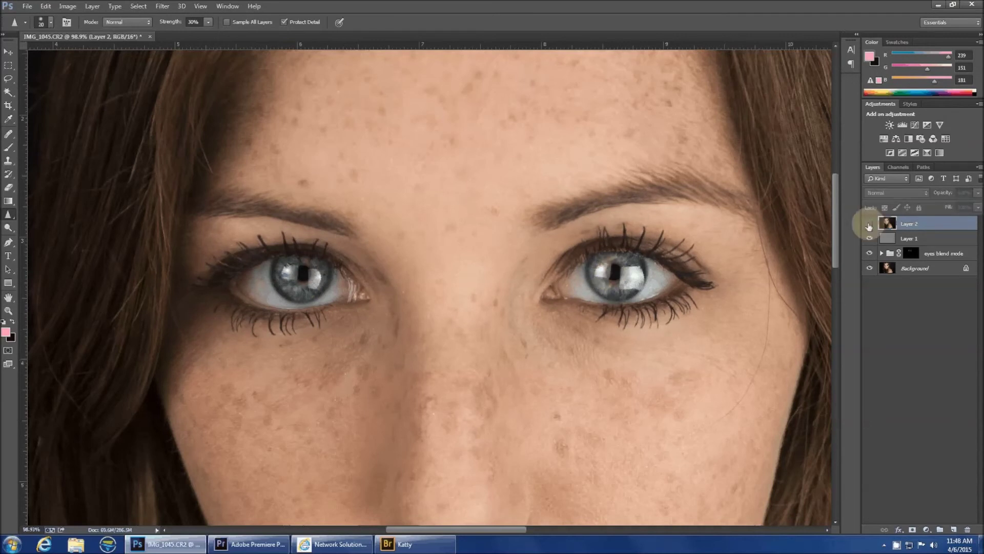
click(869, 224)
click(869, 224)
click(869, 224)
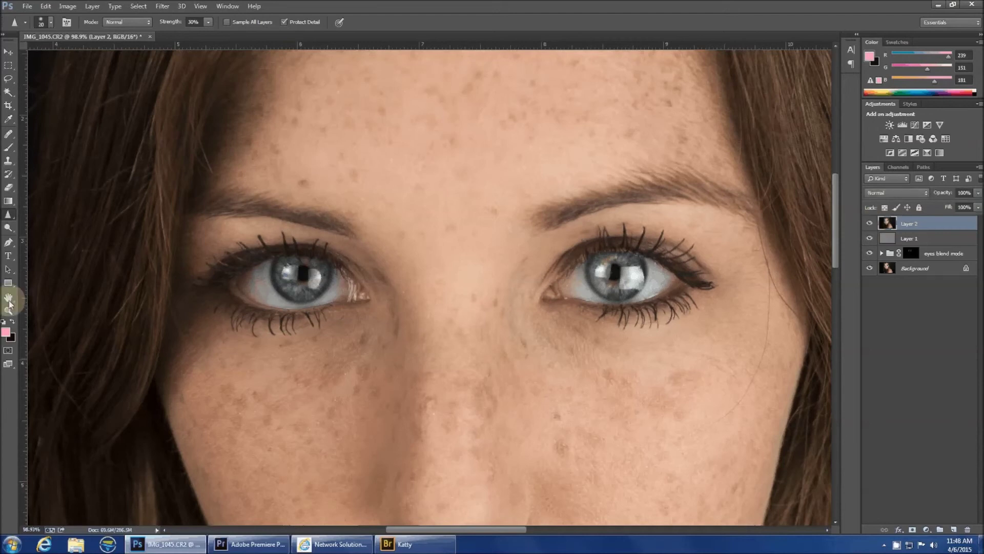
Soften the sharpening effect by reducing the merged layer's opacity to 55%.
double_click(9, 299)
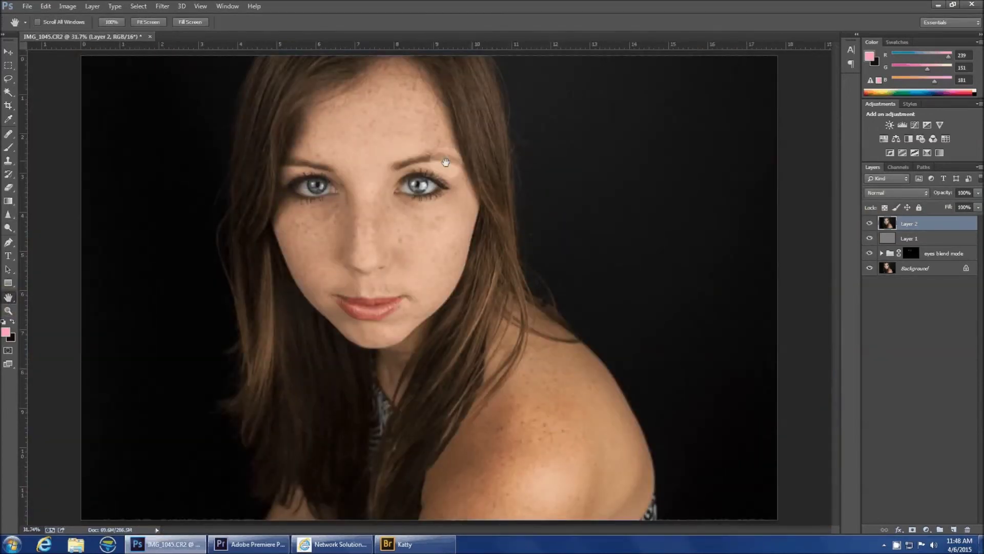
click(979, 193)
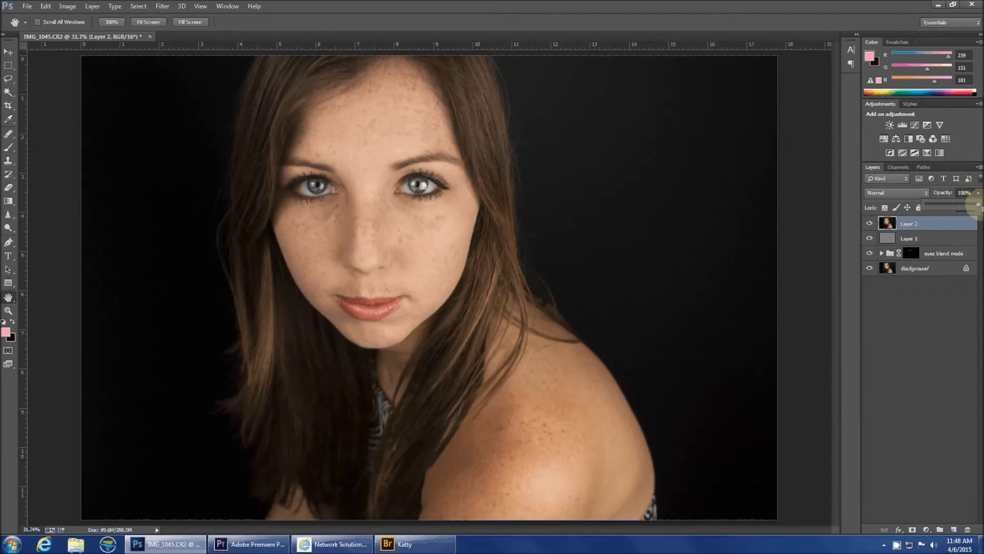
drag(978, 206, 877, 209)
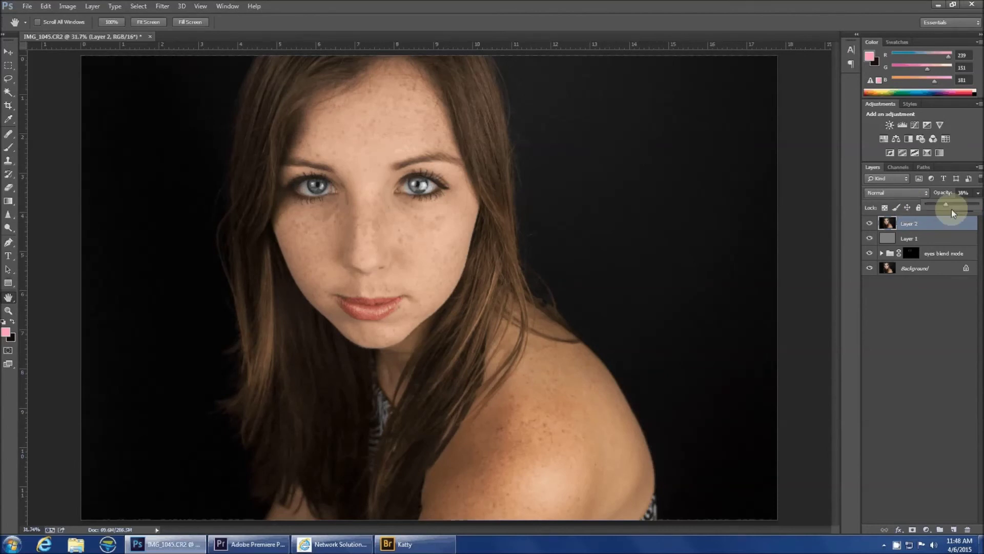
drag(951, 210, 972, 206)
key(z)
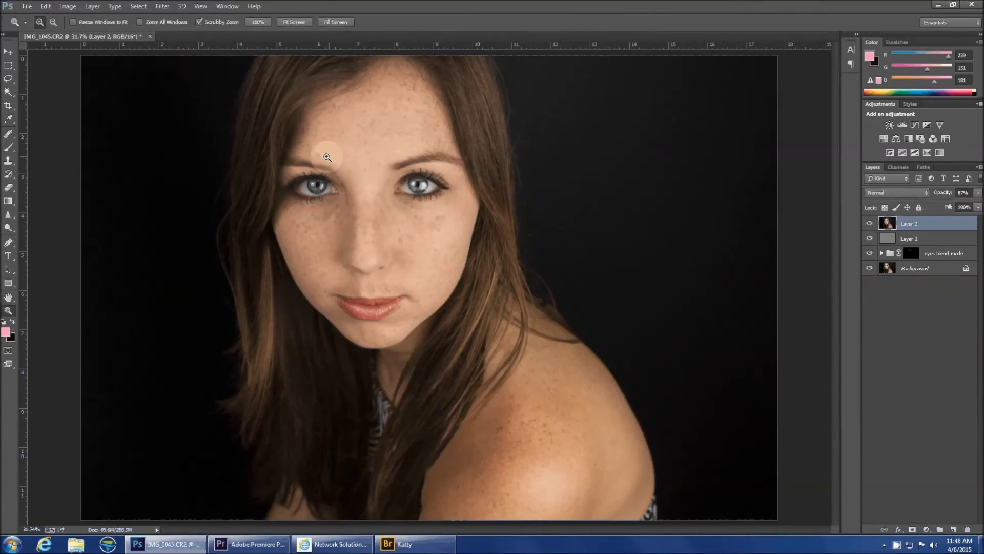
drag(328, 157, 362, 206)
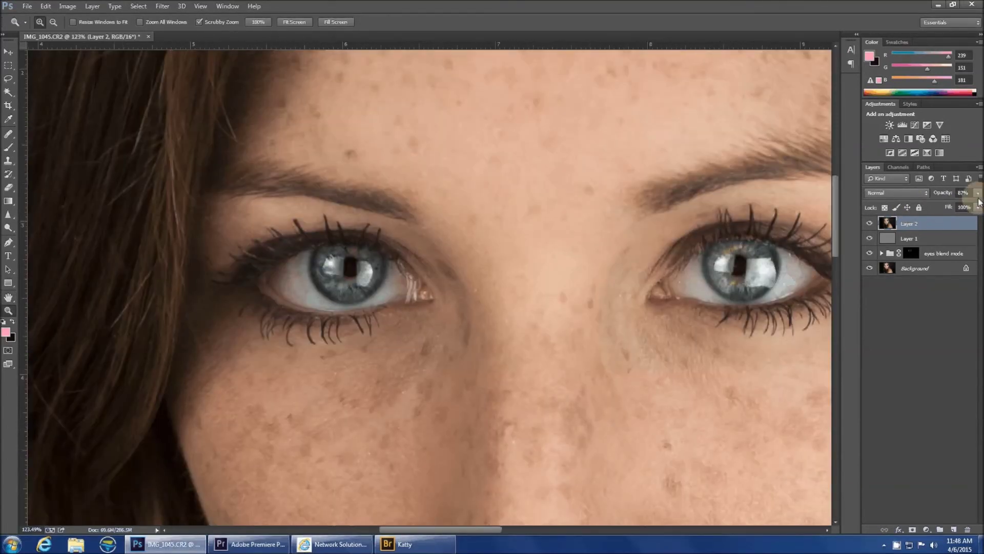
drag(979, 200, 919, 215)
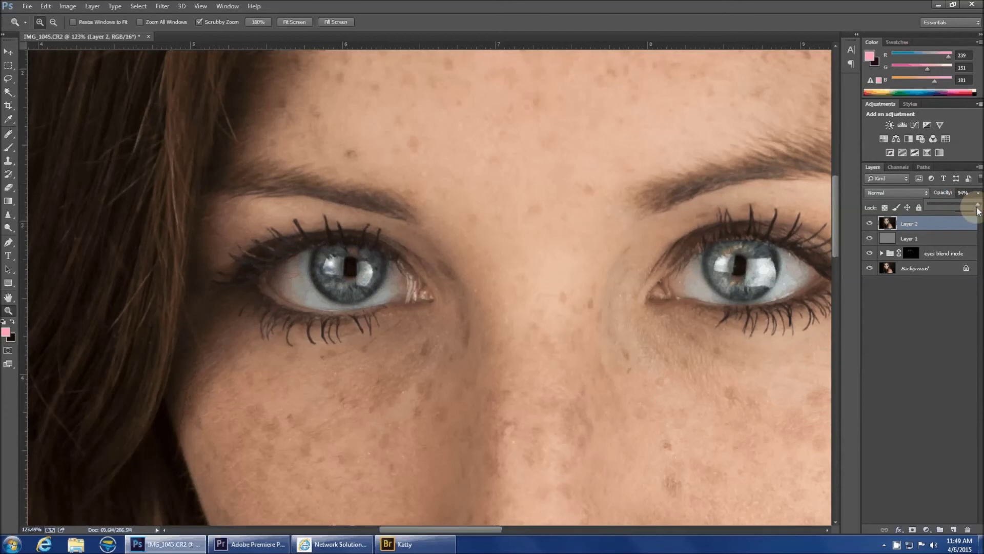
drag(978, 211, 958, 209)
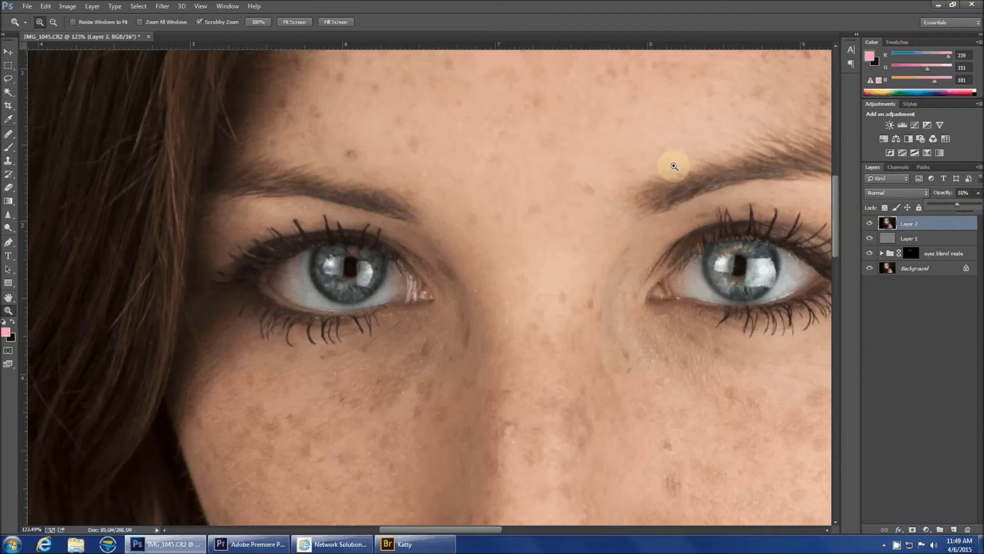
Compare the whole portrait before and after the eye edits by hiding and reshowing the layers above the background.
double_click(9, 297)
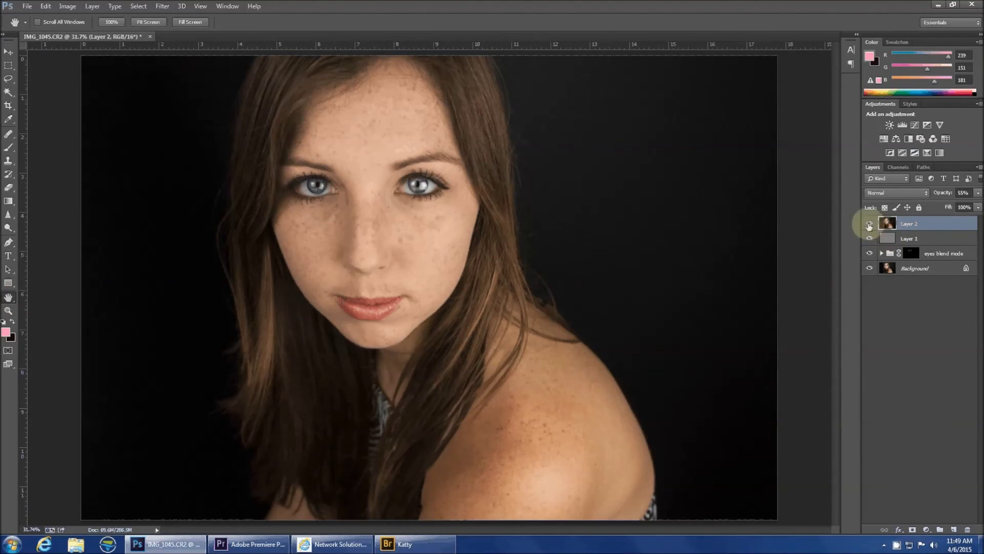
mouse_move(869, 226)
mouse_down()
mouse_move(868, 262)
mouse_move(870, 226)
mouse_up()
drag(870, 226, 873, 259)
click(868, 256)
click(328, 188)
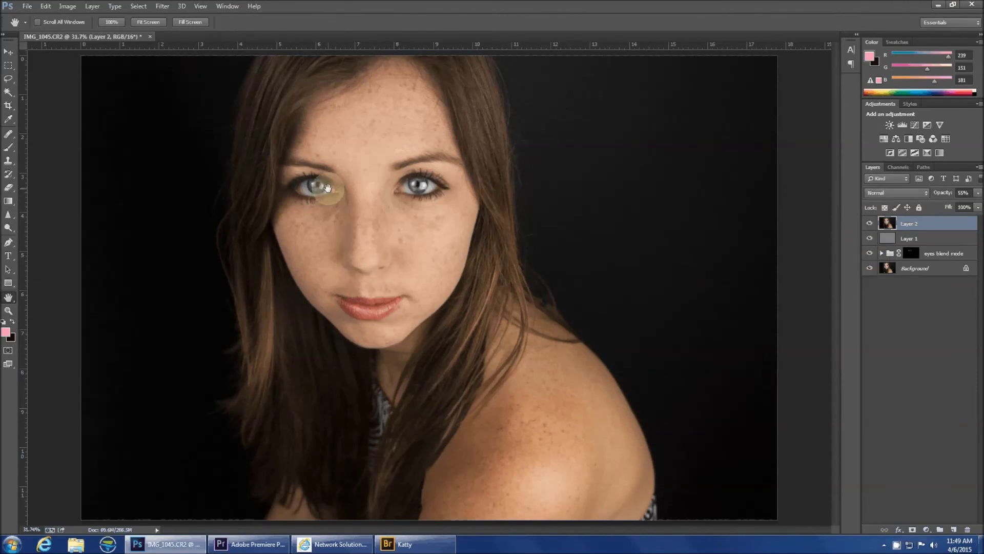